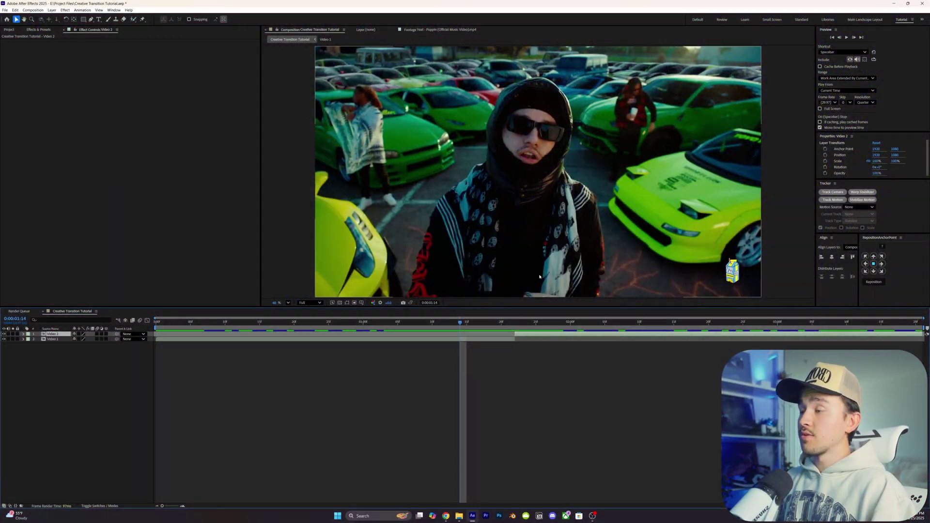
Step: Extend Video 2's in-point 15–20 frames earlier to overlap Video 1, then duplicate it
{"action": "left_click", "coordinate": [516, 322]}
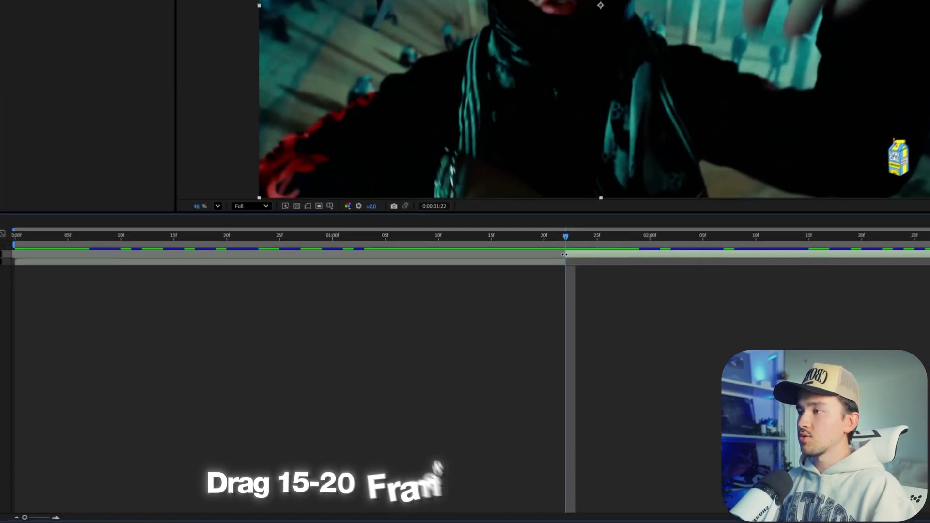
{"action": "left_click_drag", "start_coordinate": [522, 337], "coordinate": [485, 336]}
{"action": "left_click_drag", "start_coordinate": [529, 235], "coordinate": [378, 236]}
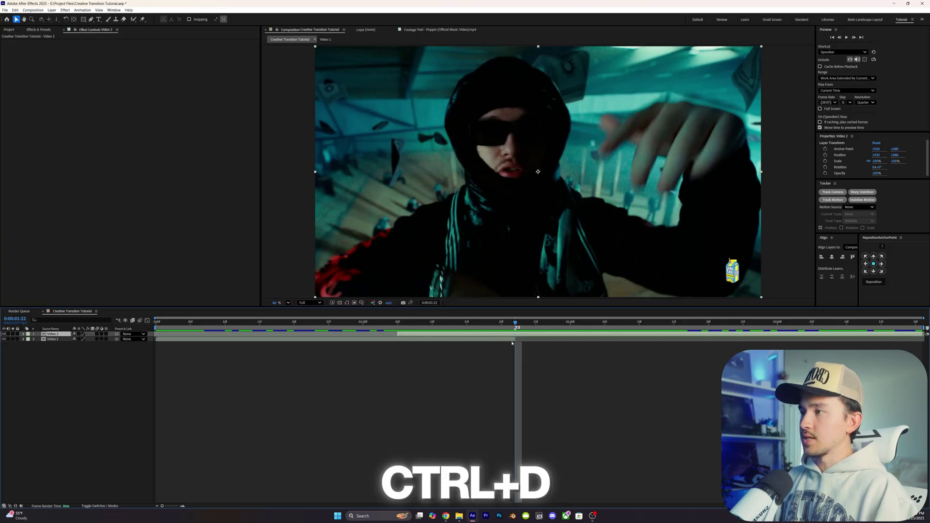
{"action": "key", "text": "ctrl+d"}
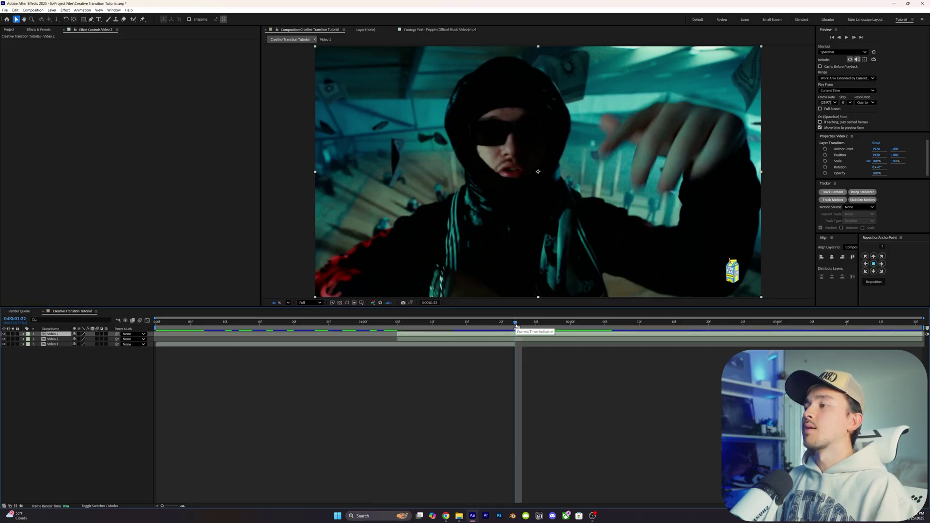
{"action": "left_click_drag", "start_coordinate": [522, 324], "coordinate": [673, 325]}
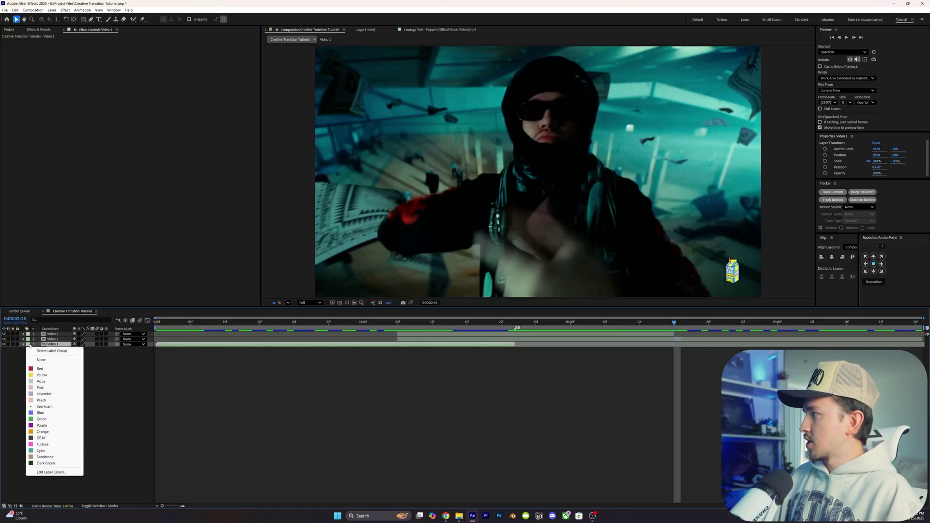
Step: Label Video 1 blue and the second Video 2 layer green, then preview the transition
{"action": "left_click", "coordinate": [40, 413]}
{"action": "left_click", "coordinate": [29, 340]}
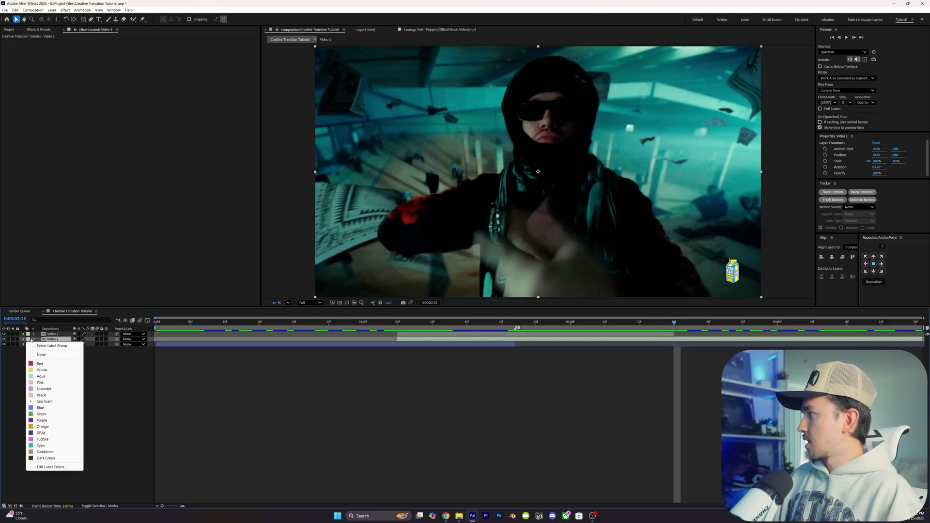
{"action": "left_click", "coordinate": [47, 414]}
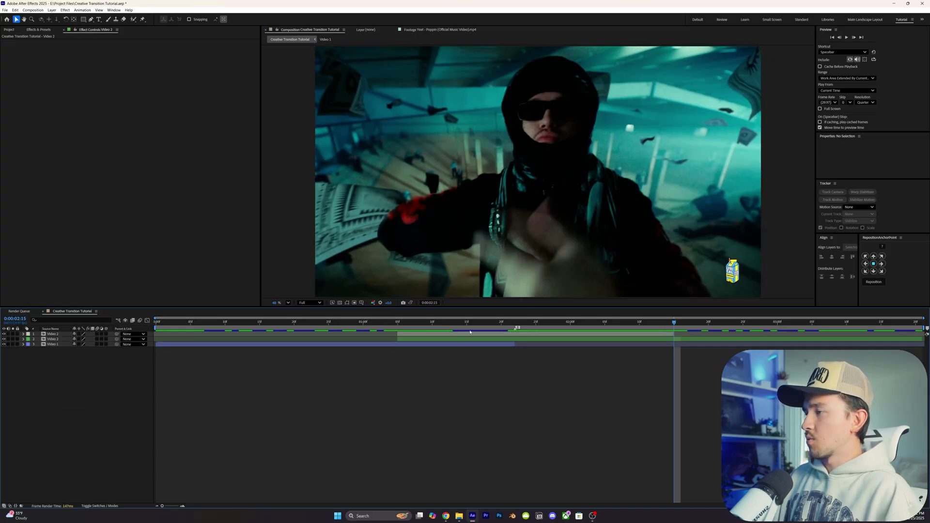
{"action": "left_click", "coordinate": [426, 346]}
{"action": "left_click", "coordinate": [451, 340]}
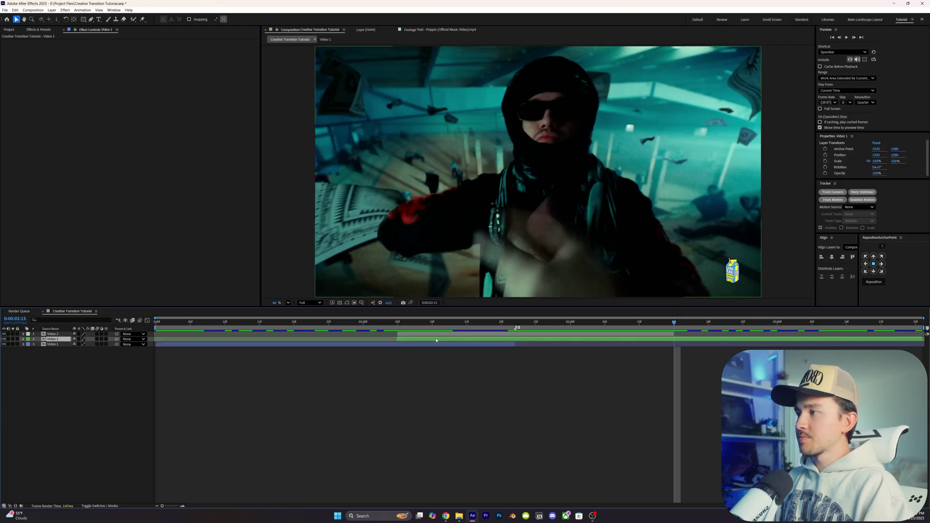
{"action": "left_click", "coordinate": [492, 331]}
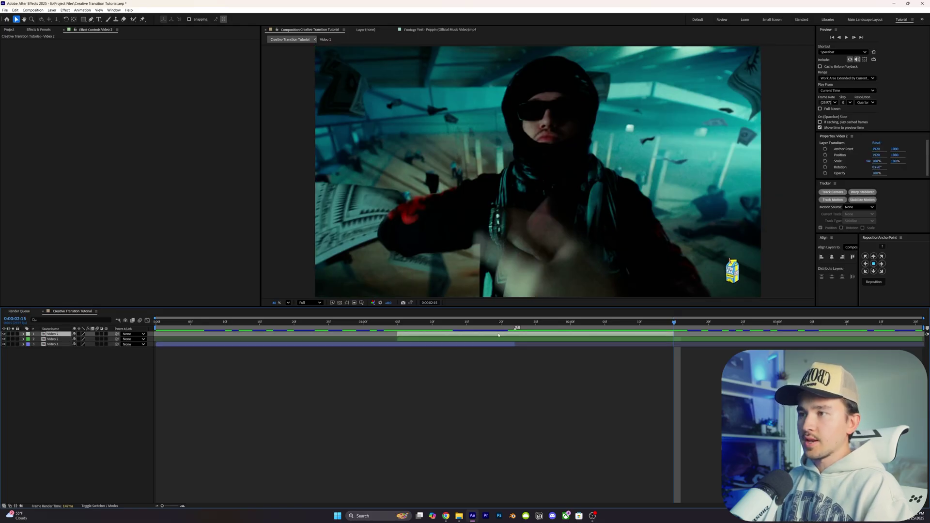
{"action": "left_click", "coordinate": [419, 341]}
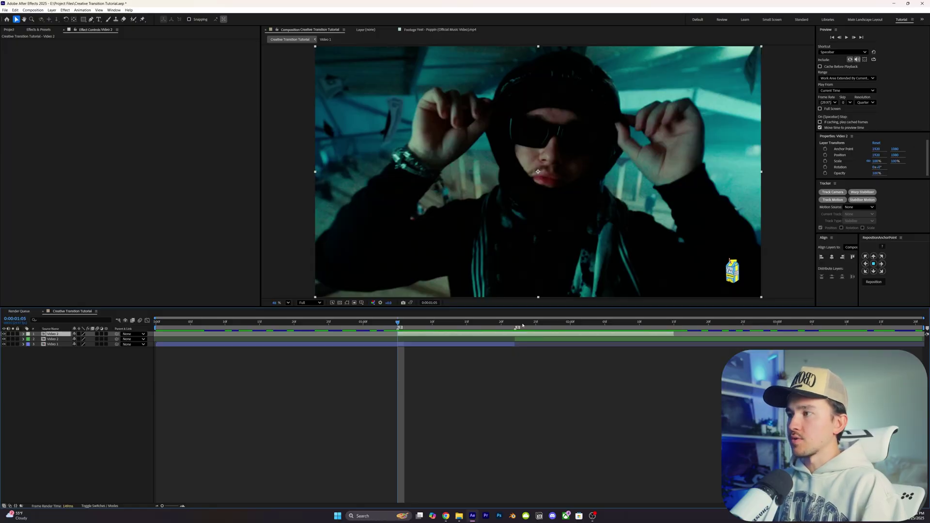
{"action": "key", "text": "space"}
{"action": "key", "text": "space"}
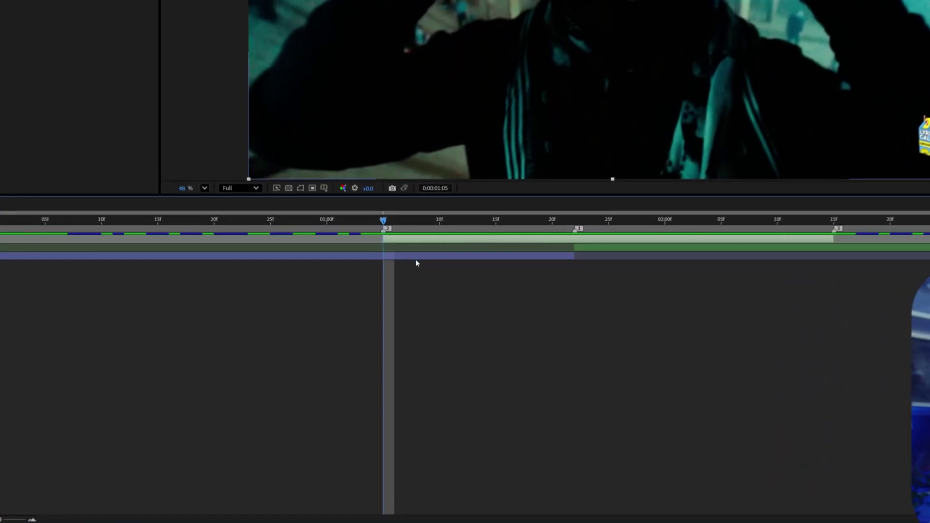
Step: Add a Null Object trimmed to start at the current time
{"action": "right_click", "coordinate": [414, 301]}
{"action": "mouse_move", "coordinate": [459, 309]}
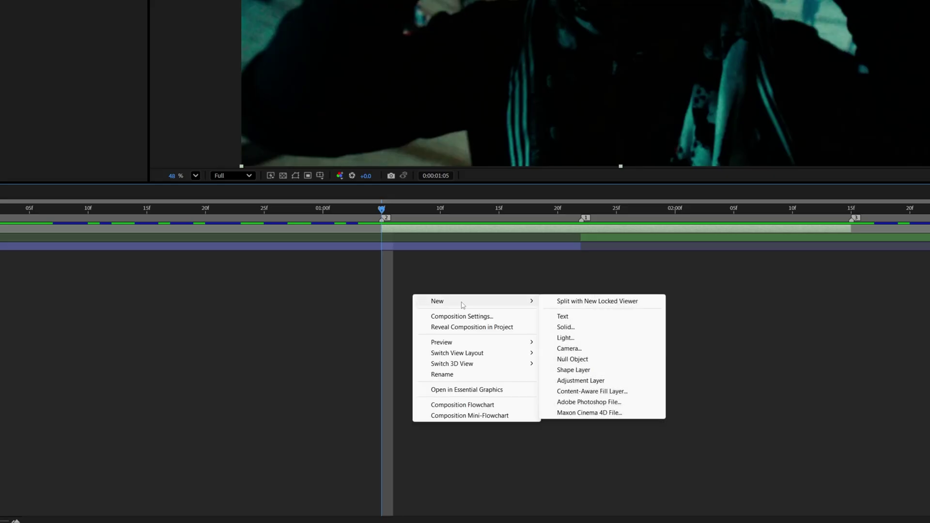
{"action": "left_click", "coordinate": [588, 360]}
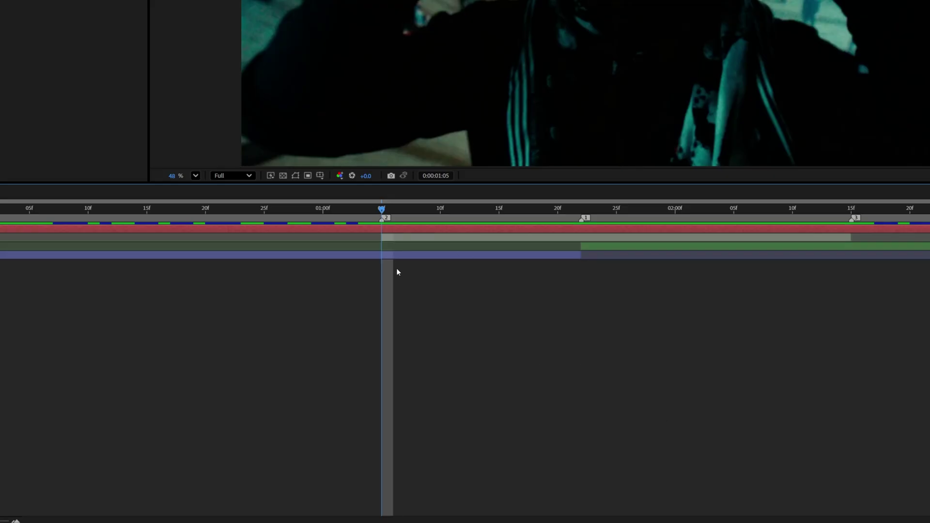
{"action": "key", "text": "alt+bracketleft"}
{"action": "left_click", "coordinate": [856, 215]}
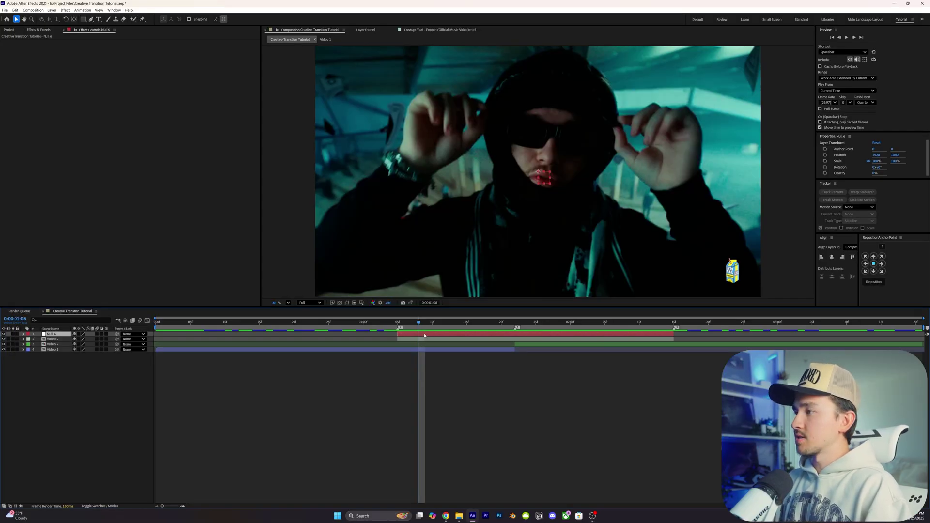
Step: Pre-compose the null and top Video 2 copy into 'Cutout Layer'
{"action": "left_click", "coordinate": [435, 339], "text": "shift"}
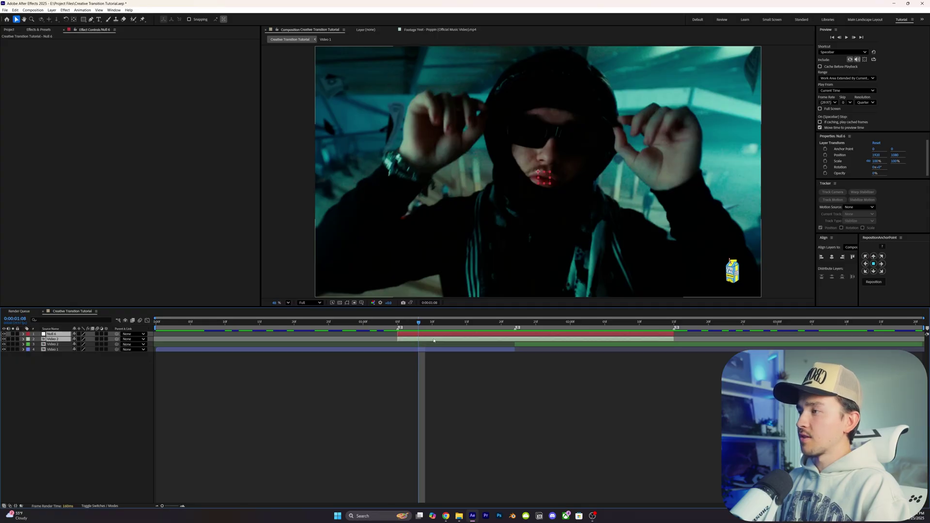
{"action": "right_click", "coordinate": [433, 334]}
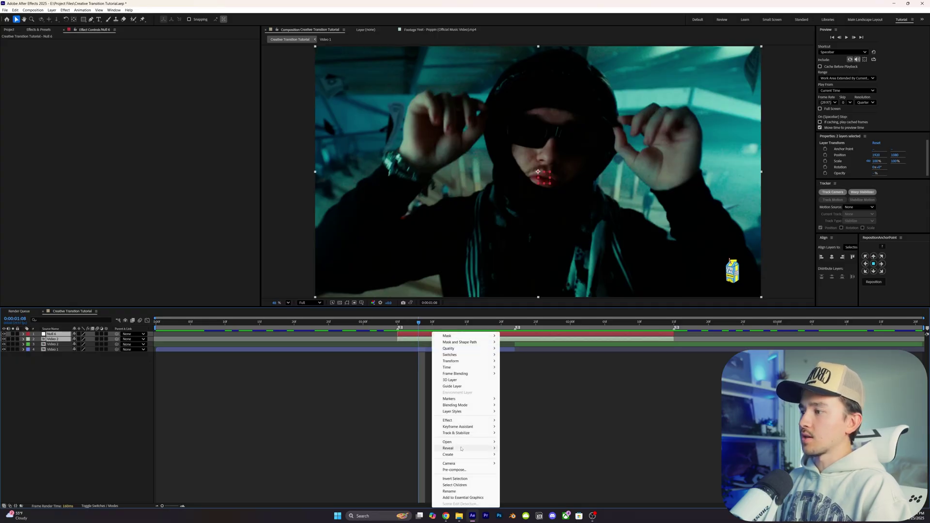
{"action": "left_click", "coordinate": [454, 470]}
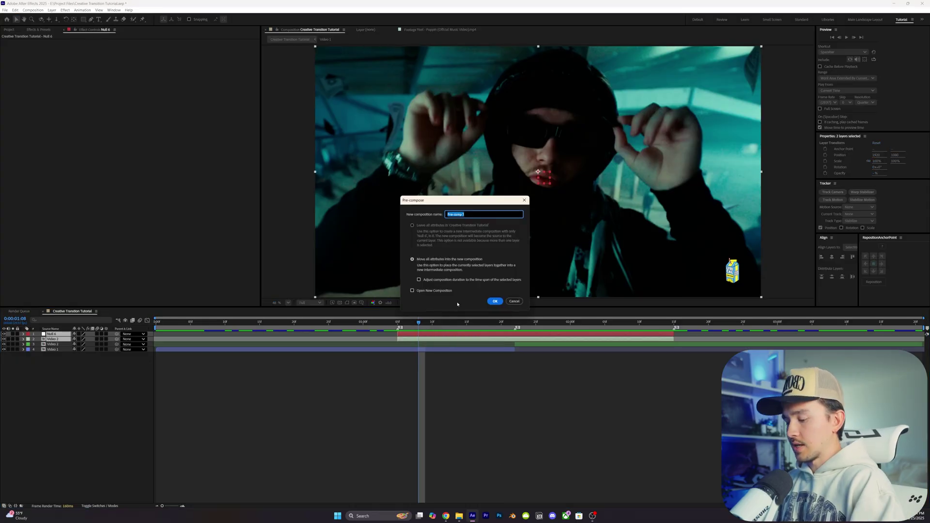
{"action": "type", "text": "Cutout Layer"}
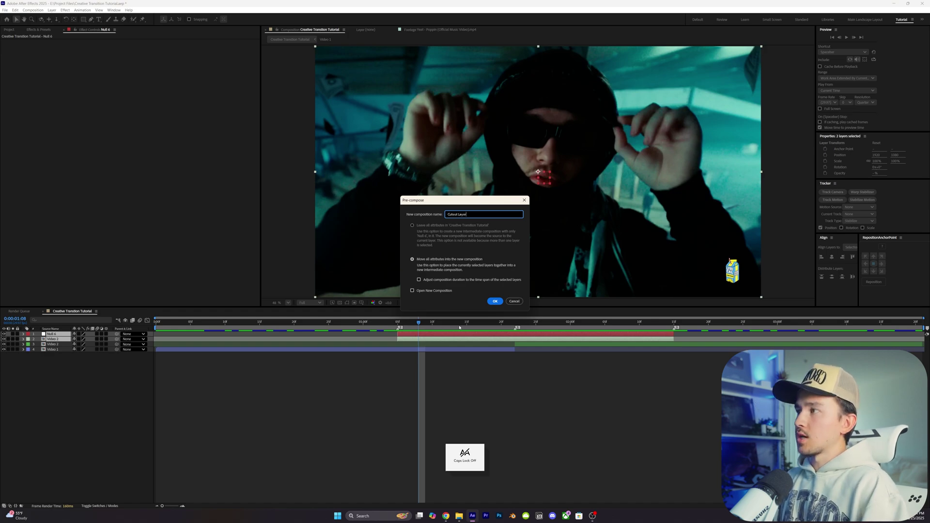
{"action": "key", "text": "Return"}
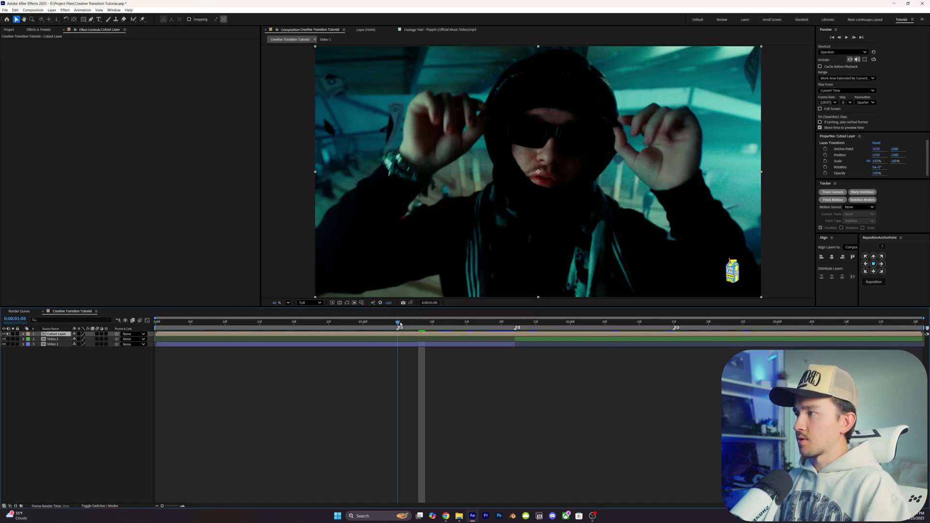
Step: Check Cutout Layer's in and out points and open it in the Layer panel with Roto Brush
{"action": "left_click", "coordinate": [457, 336]}
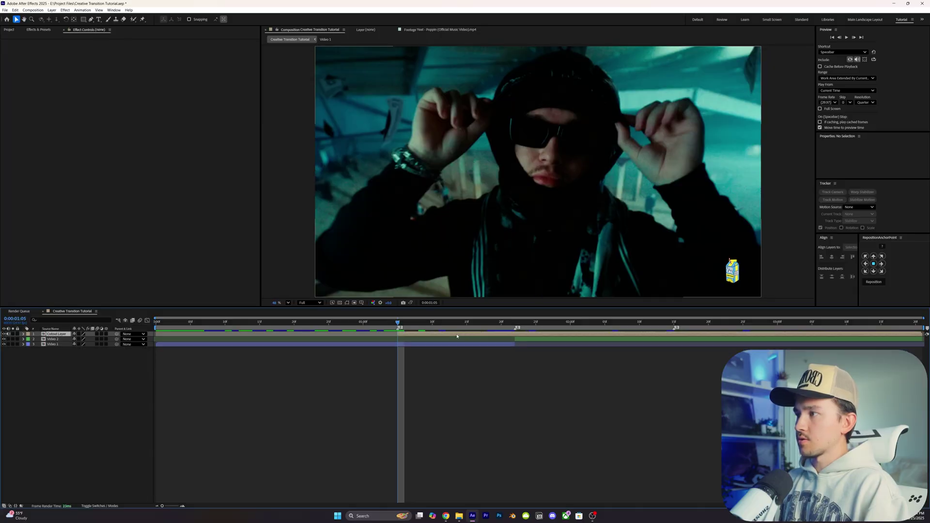
{"action": "left_click", "coordinate": [457, 337]}
{"action": "key", "text": "o"}
{"action": "key", "text": "i"}
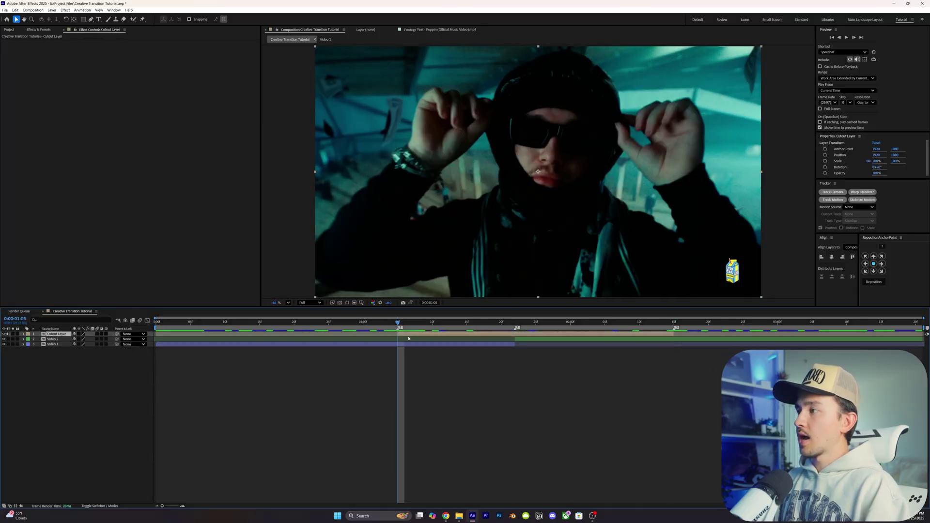
{"action": "left_click", "coordinate": [133, 19]}
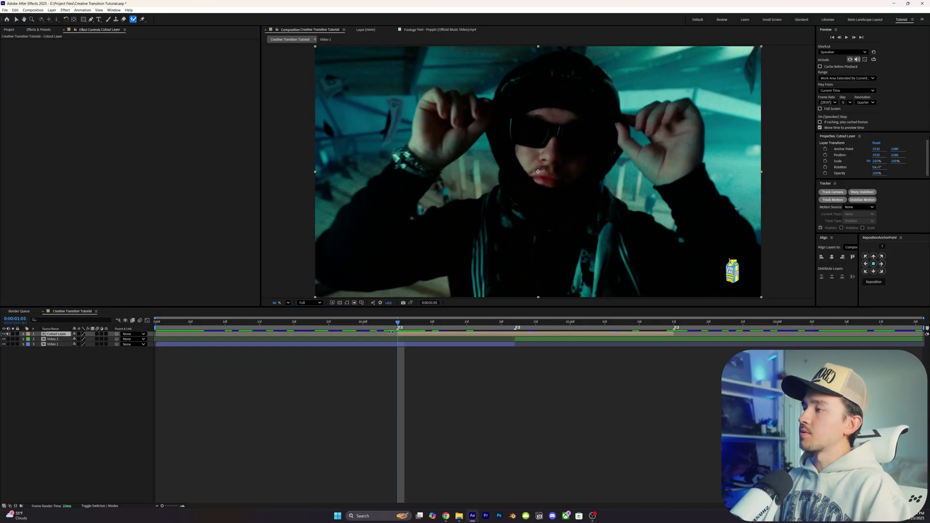
{"action": "double_click", "coordinate": [409, 336]}
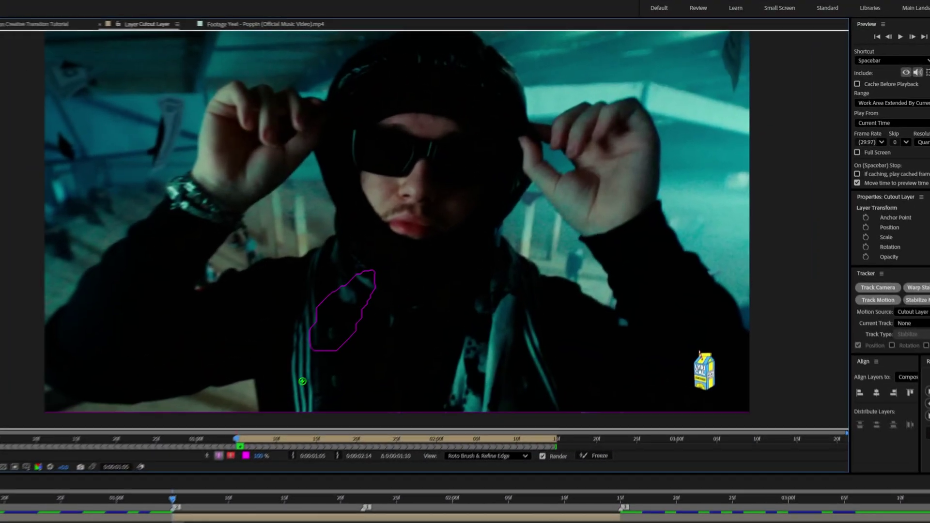
Step: Roto-brush the hoodie, arm, raised hand and hood, subtract stray background, then propagate forward
{"action": "left_click_drag", "start_coordinate": [285, 398], "coordinate": [205, 363]}
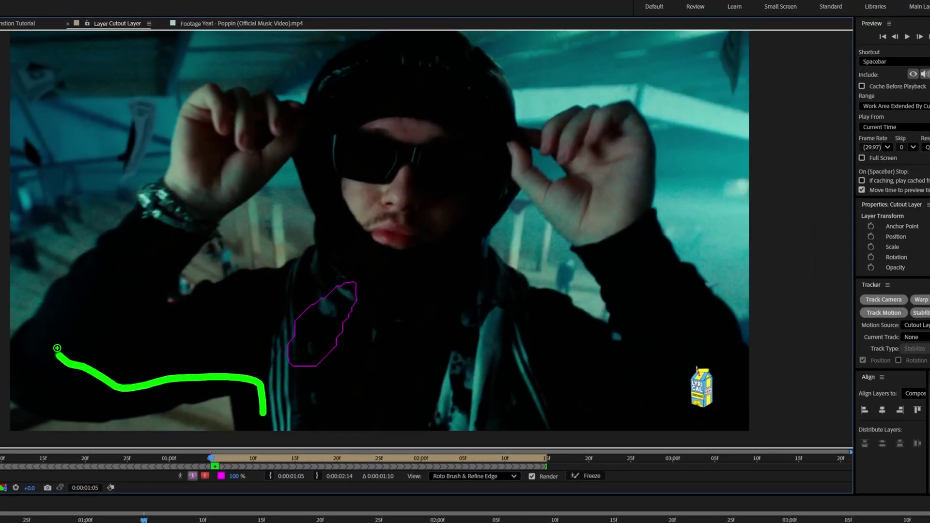
{"action": "left_click_drag", "start_coordinate": [57, 348], "coordinate": [179, 194]}
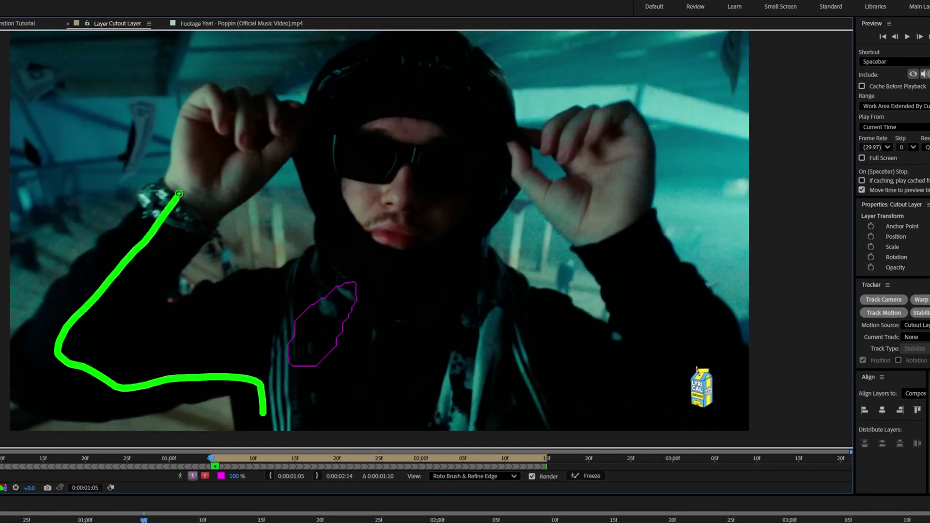
{"action": "left_click_drag", "start_coordinate": [206, 133], "coordinate": [206, 134]}
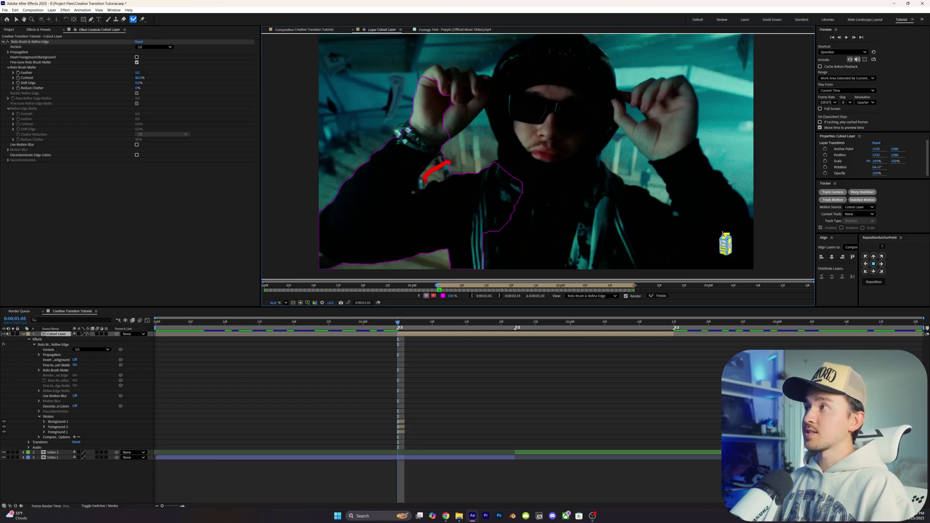
{"action": "left_click_drag", "start_coordinate": [425, 182], "coordinate": [427, 179]}
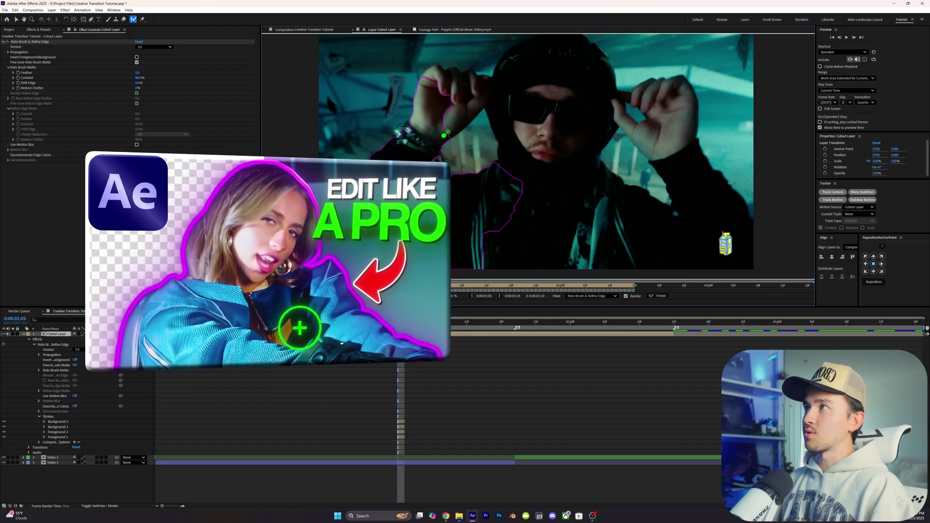
{"action": "left_click_drag", "start_coordinate": [448, 131], "coordinate": [478, 103]}
{"action": "left_click_drag", "start_coordinate": [442, 74], "coordinate": [434, 77]}
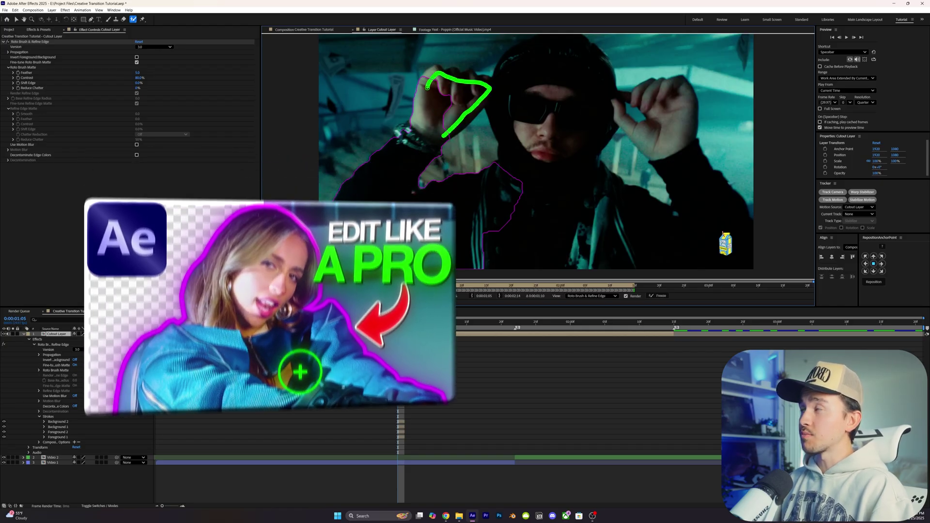
{"action": "left_click_drag", "start_coordinate": [321, 197], "coordinate": [393, 112]}
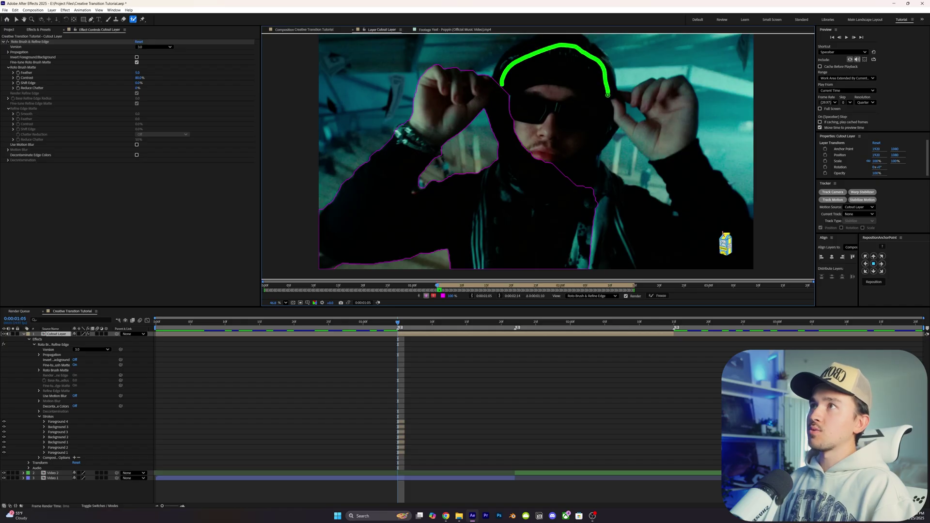
{"action": "left_click_drag", "start_coordinate": [581, 153], "coordinate": [582, 155]}
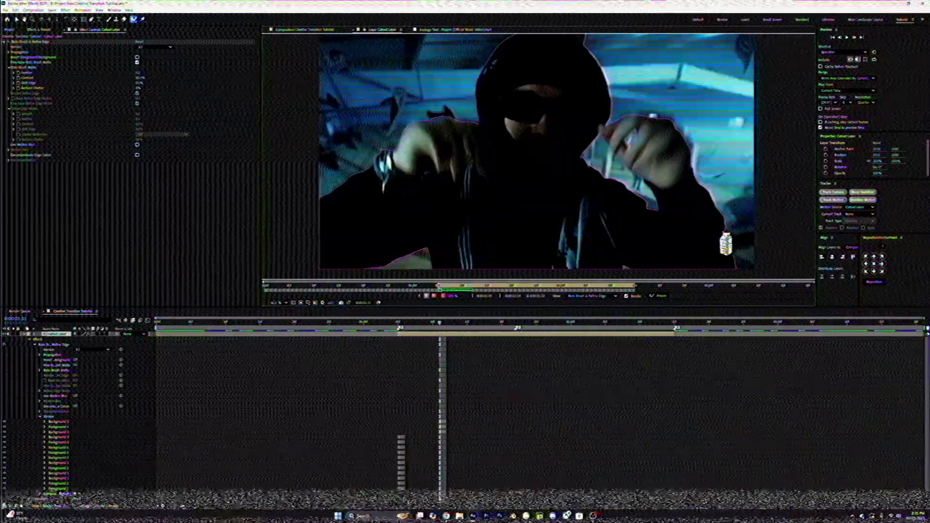
{"action": "left_click_drag", "start_coordinate": [516, 322], "coordinate": [670, 326]}
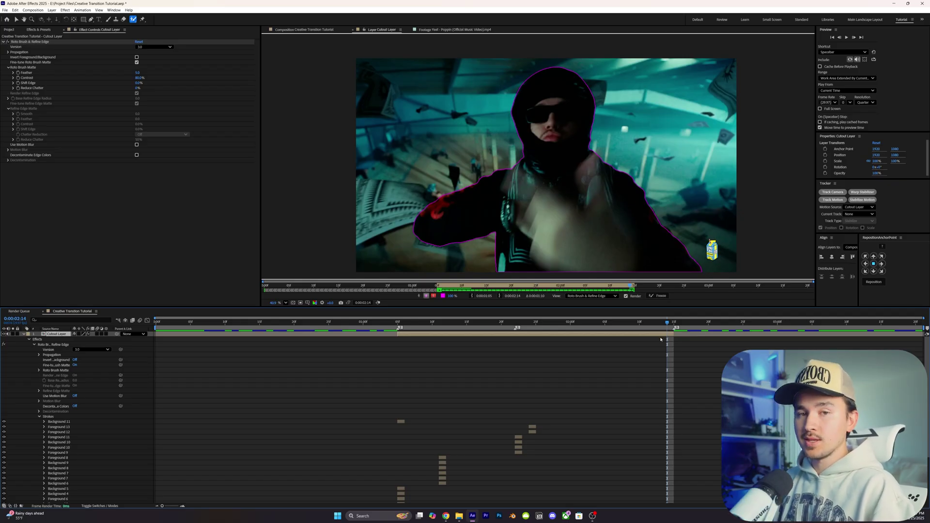
Step: Freeze the Roto Brush propagation and return to the composition view
{"action": "left_click", "coordinate": [659, 296]}
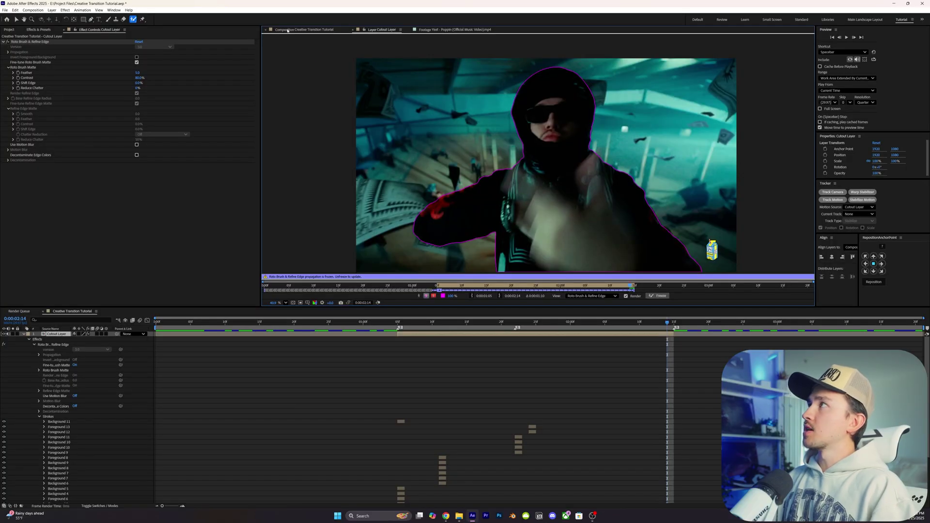
{"action": "left_click", "coordinate": [288, 30]}
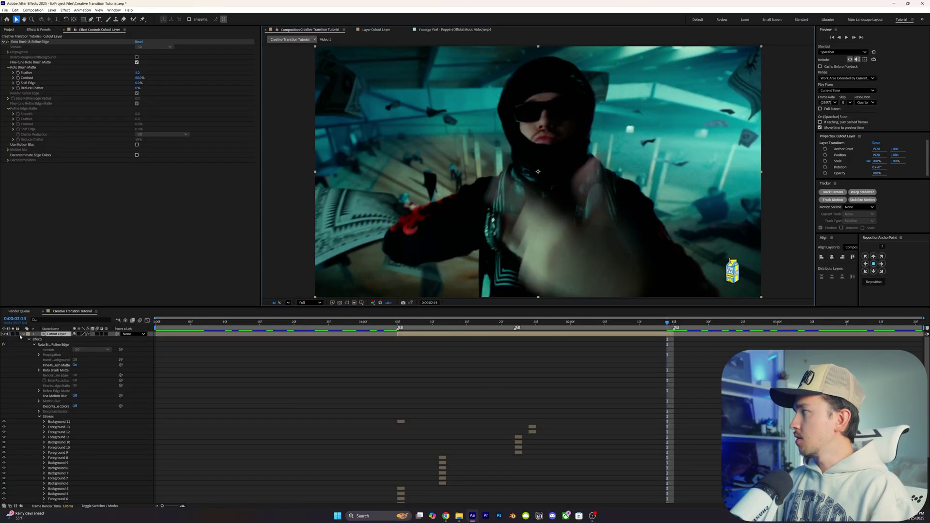
Step: Collapse Cutout Layer, label it Fuchsia, solo it and preview the cutout from its start
{"action": "left_click", "coordinate": [24, 334]}
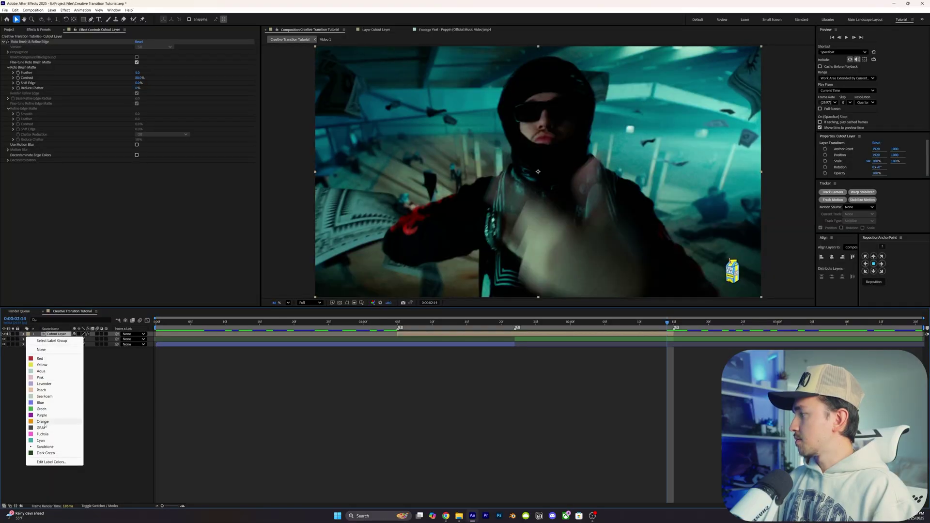
{"action": "left_click", "coordinate": [41, 434]}
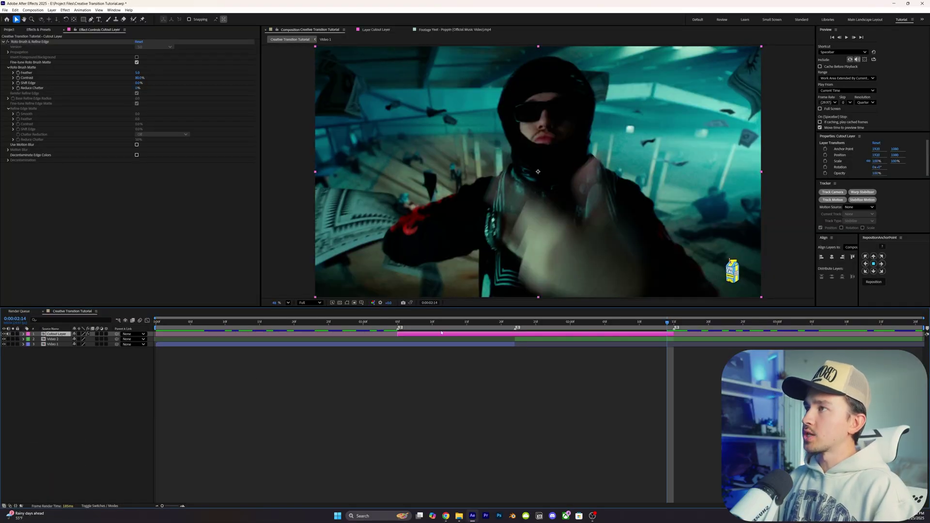
{"action": "key", "text": "i"}
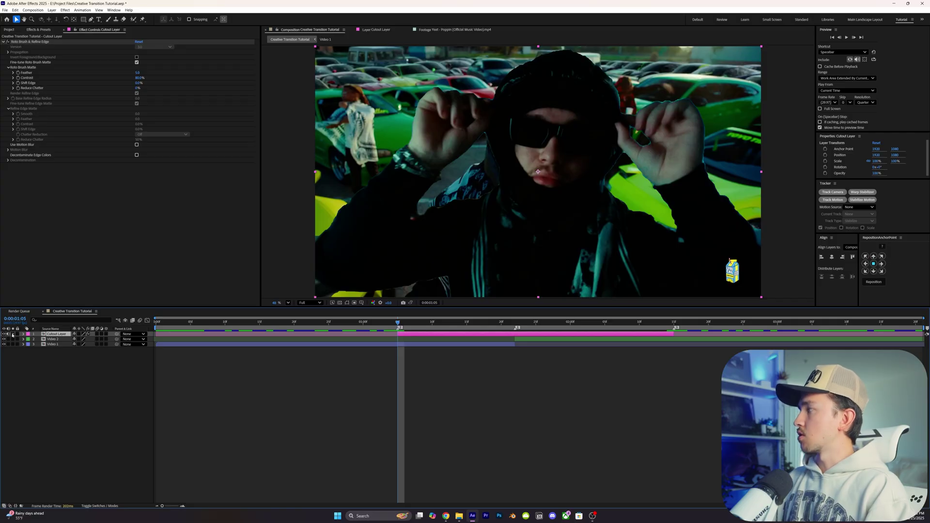
{"action": "left_click", "coordinate": [12, 334]}
{"action": "key", "text": "space"}
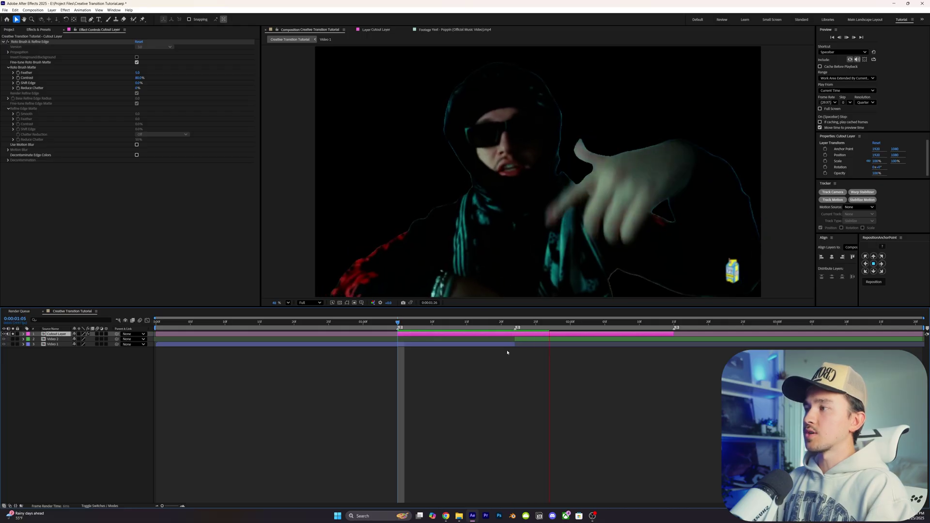
{"action": "key", "text": "space"}
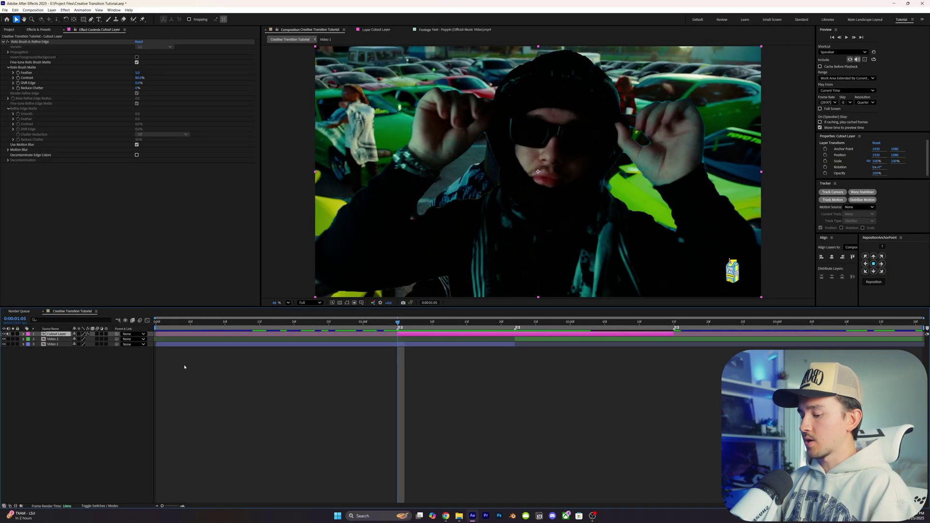
Step: Keyframe Cutout Layer's Position to rise from Y 3308 at 0:00:01:05 back to 1920, 1080
{"action": "key", "text": "p"}
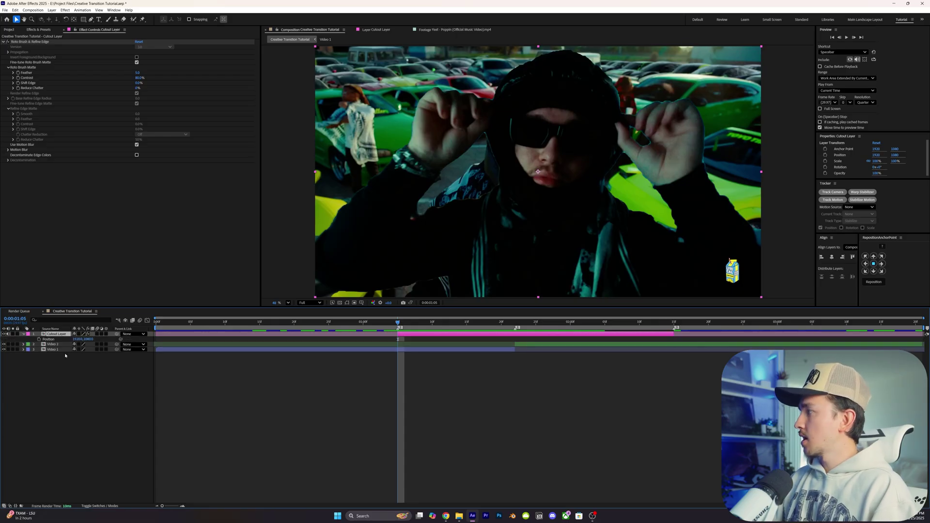
{"action": "left_click", "coordinate": [39, 340]}
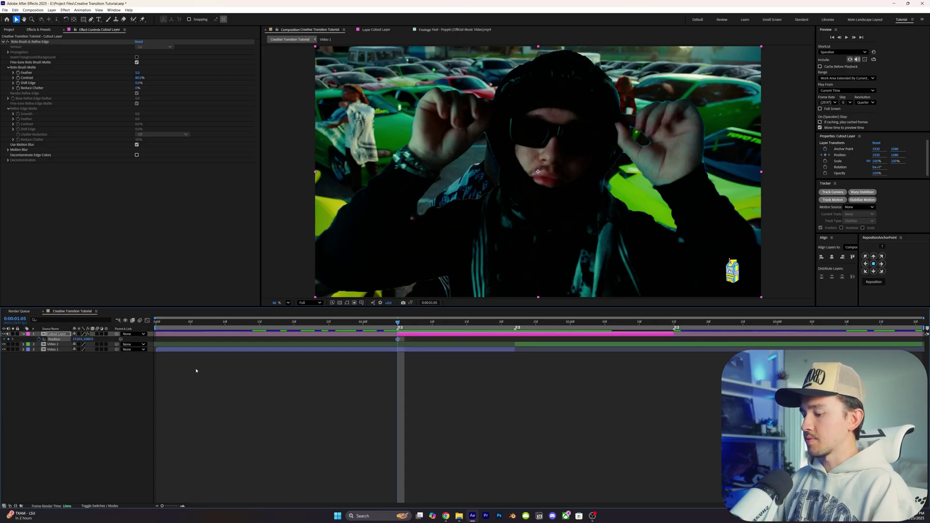
{"action": "left_click_drag", "start_coordinate": [398, 339], "coordinate": [501, 341]}
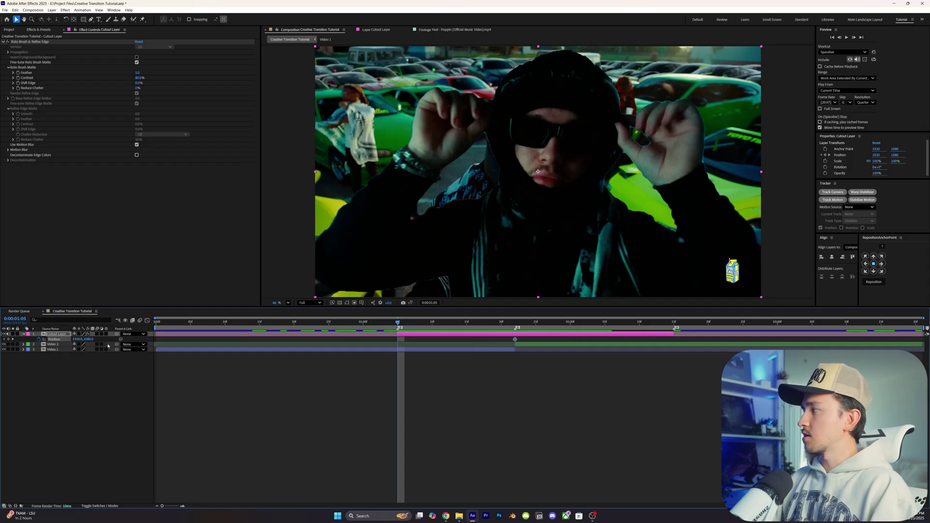
{"action": "left_click_drag", "start_coordinate": [89, 340], "coordinate": [449, 319]}
{"action": "scroll", "coordinate": [535, 123], "scroll_direction": "down", "scroll_amount": 2}
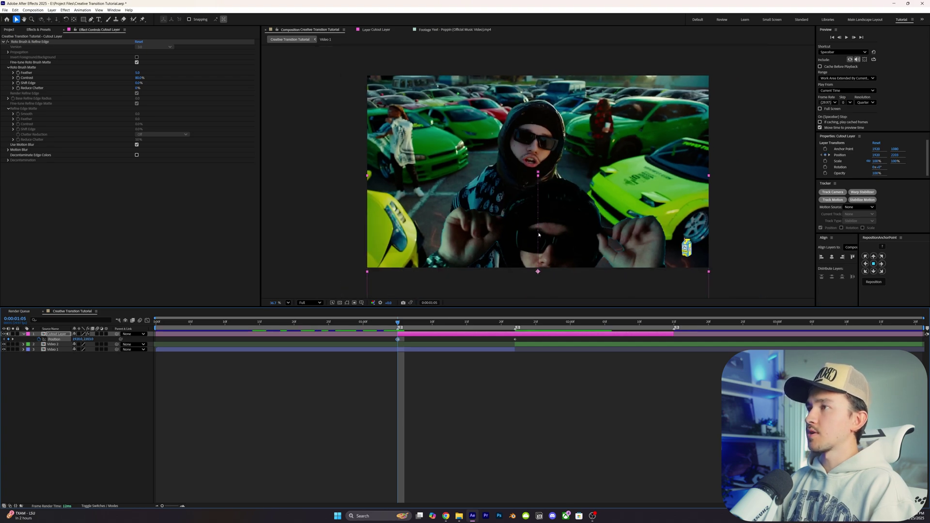
{"action": "left_click_drag", "start_coordinate": [89, 340], "coordinate": [468, 293]}
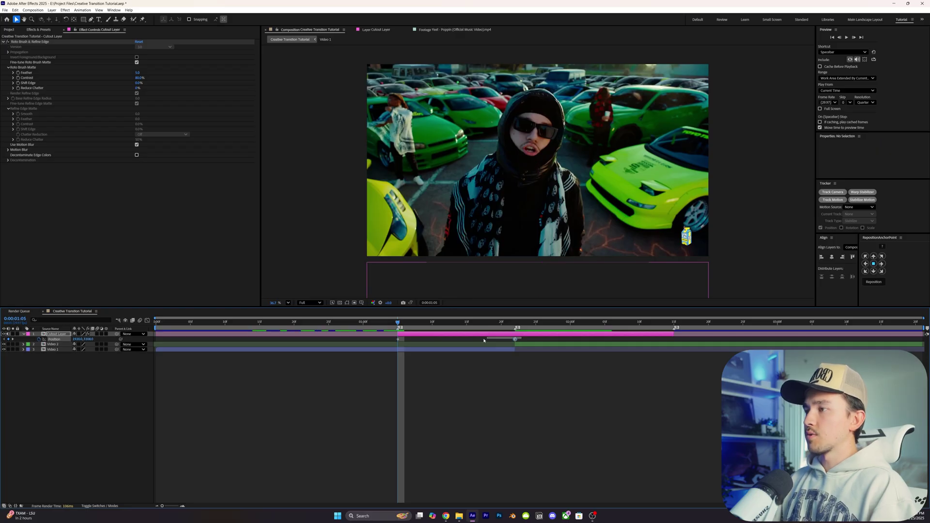
{"action": "left_click_drag", "start_coordinate": [524, 337], "coordinate": [390, 352]}
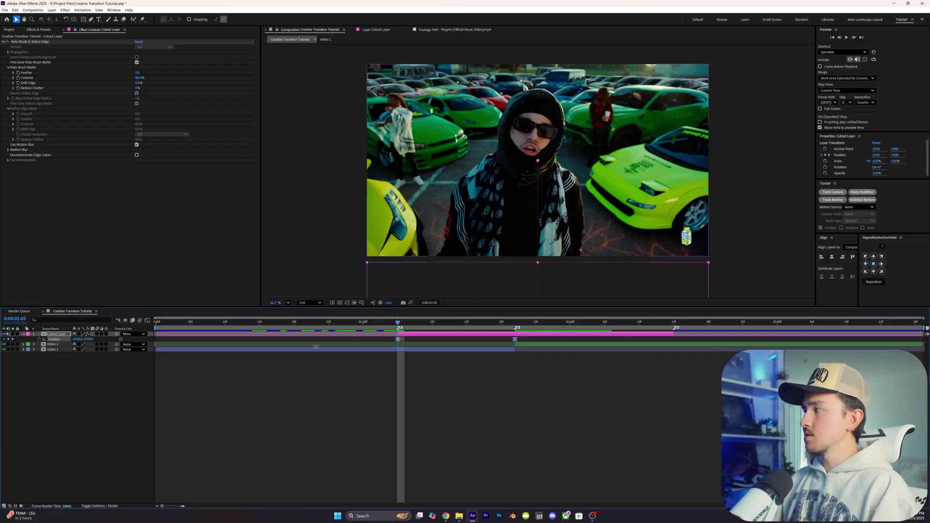
{"action": "left_click", "coordinate": [148, 321]}
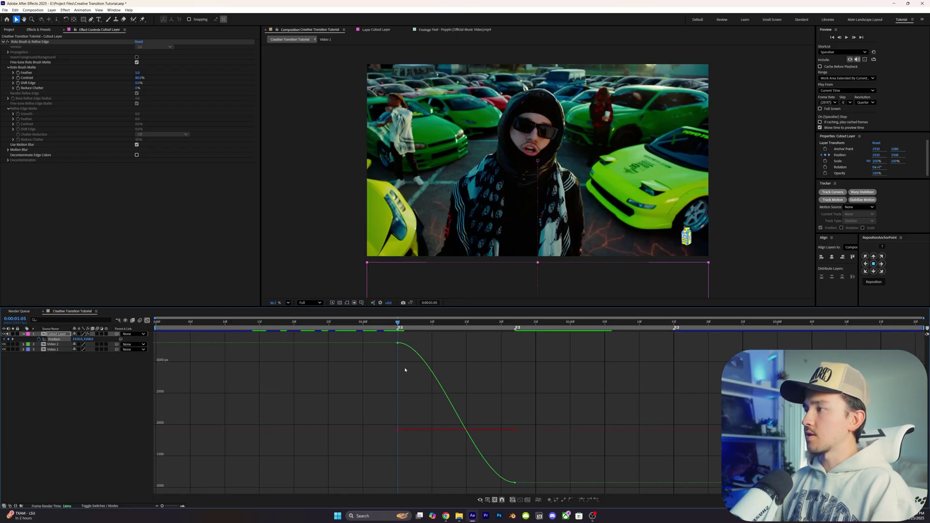
Step: In the speed graph, make the rise start fast and ease sharply into the final keyframe
{"action": "right_click", "coordinate": [408, 390]}
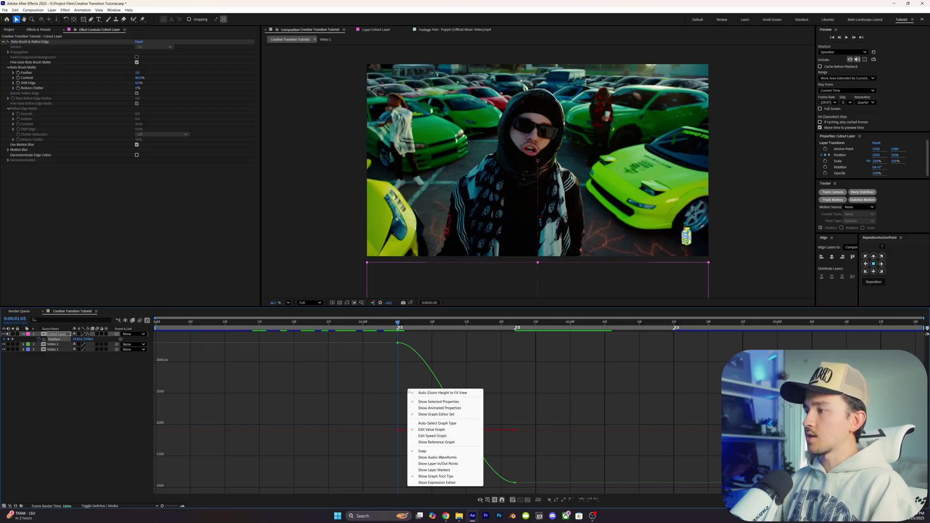
{"action": "left_click", "coordinate": [426, 436]}
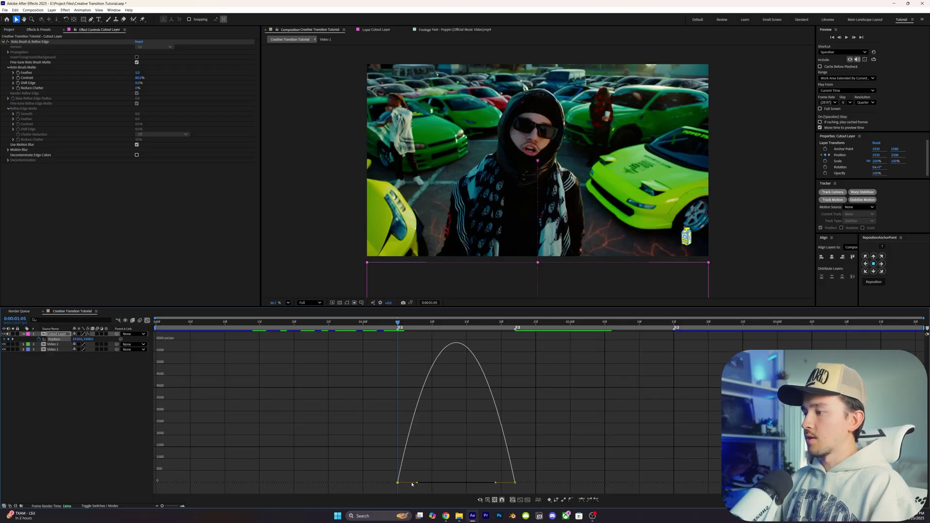
{"action": "left_click_drag", "start_coordinate": [416, 483], "coordinate": [399, 482]}
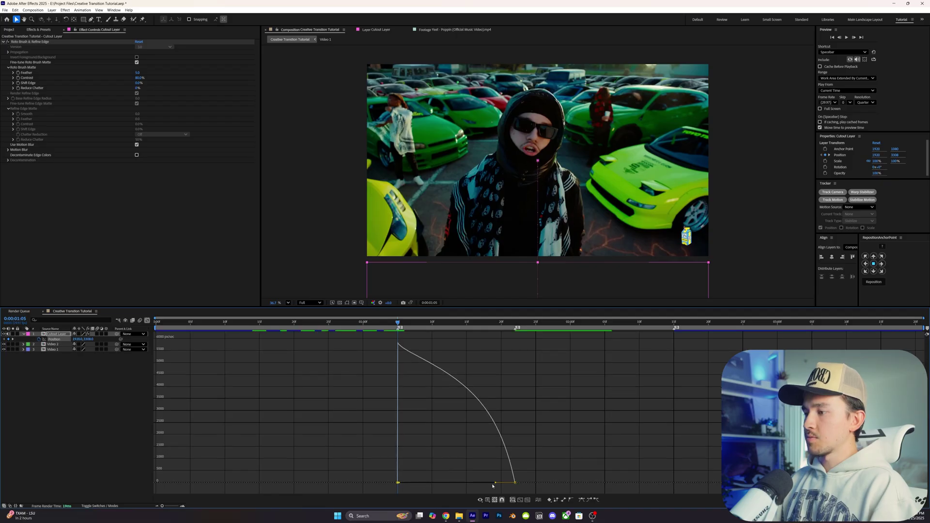
{"action": "left_click_drag", "start_coordinate": [495, 484], "coordinate": [456, 483]}
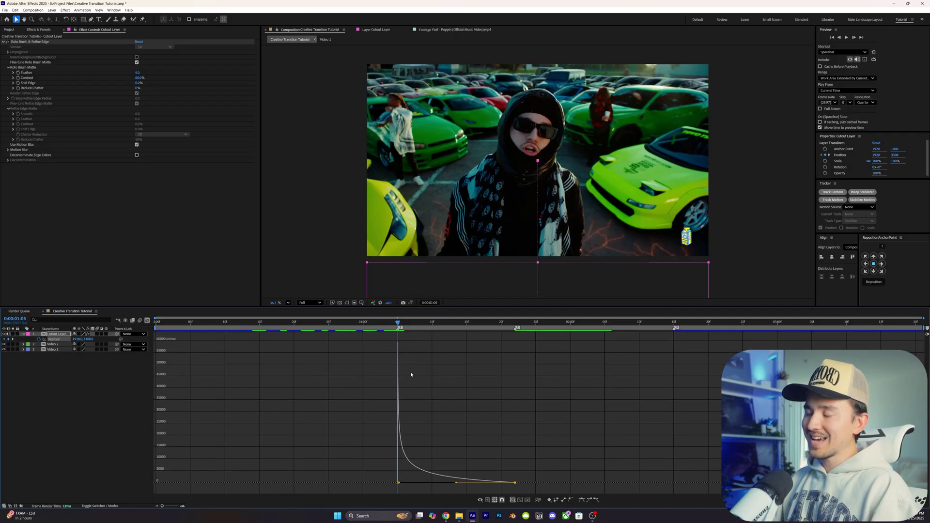
{"action": "left_click", "coordinate": [147, 321]}
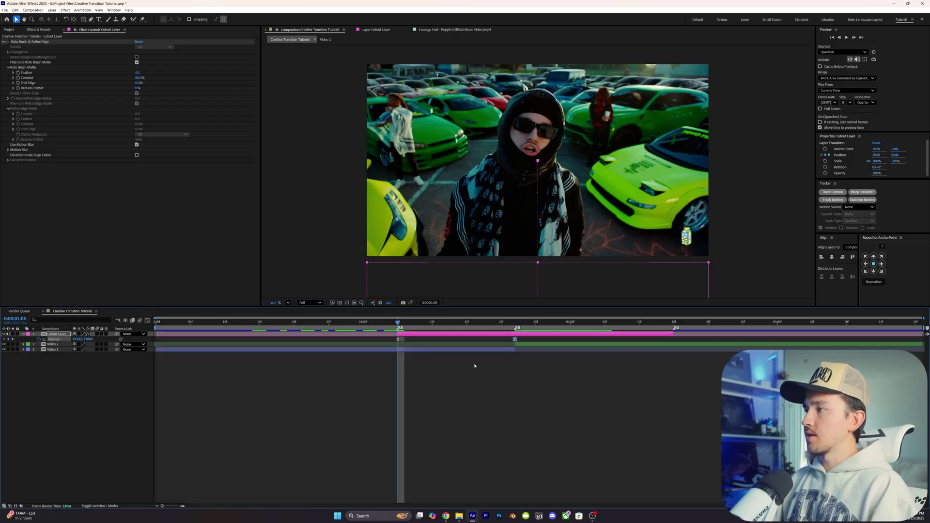
Step: Enable motion blur on Cutout Layer and preview the rise
{"action": "left_click", "coordinate": [98, 334]}
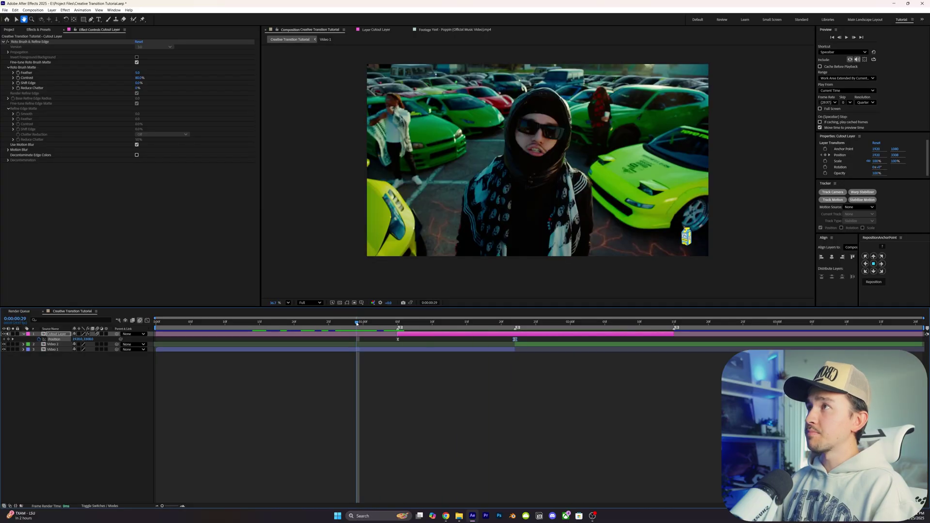
{"action": "key", "text": "space"}
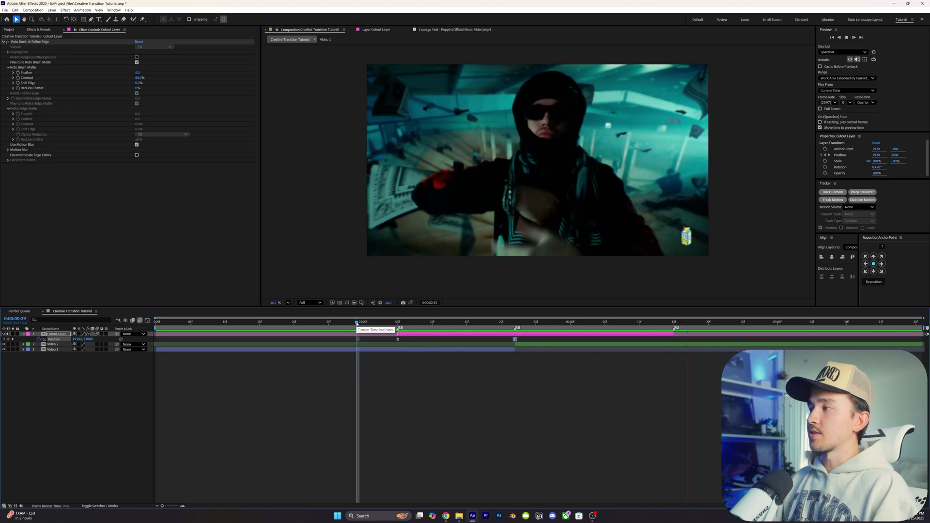
{"action": "left_click_drag", "start_coordinate": [357, 323], "coordinate": [398, 323]}
{"action": "key", "text": "space"}
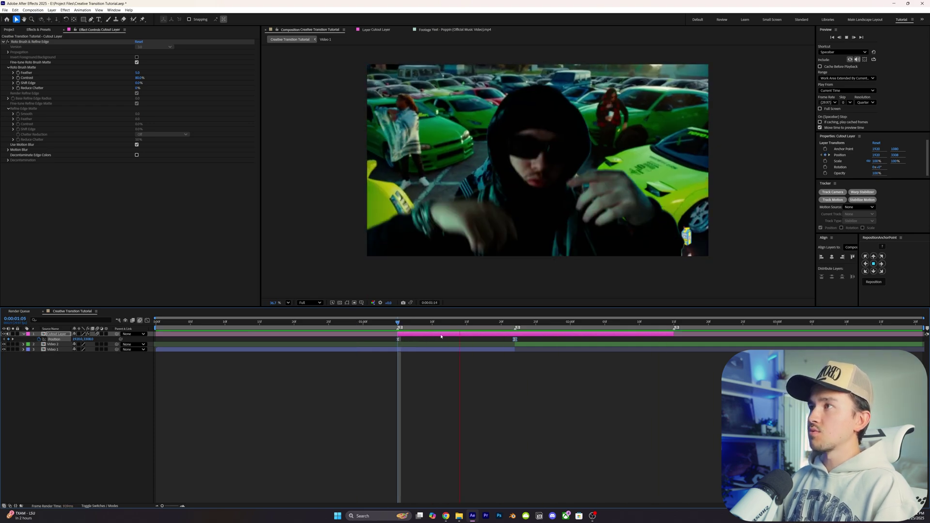
{"action": "left_click", "coordinate": [399, 340]}
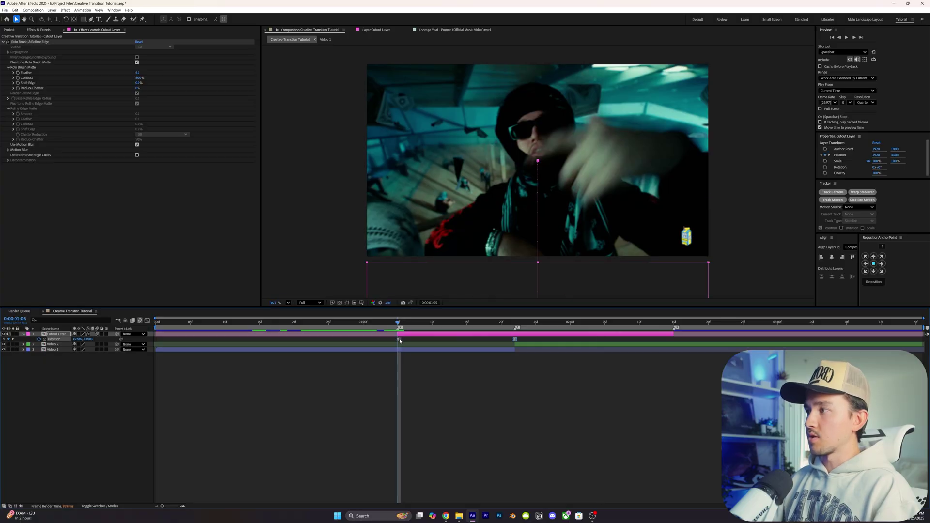
Step: Retime the first Position keyframe so the subject rises faster into frame
{"action": "left_click_drag", "start_coordinate": [398, 340], "coordinate": [456, 340]}
{"action": "key", "text": "space"}
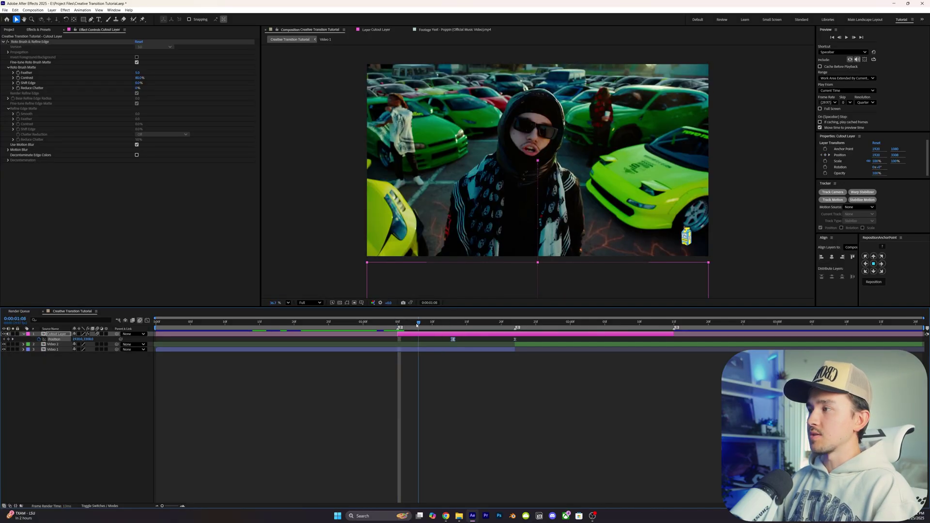
{"action": "key", "text": "space"}
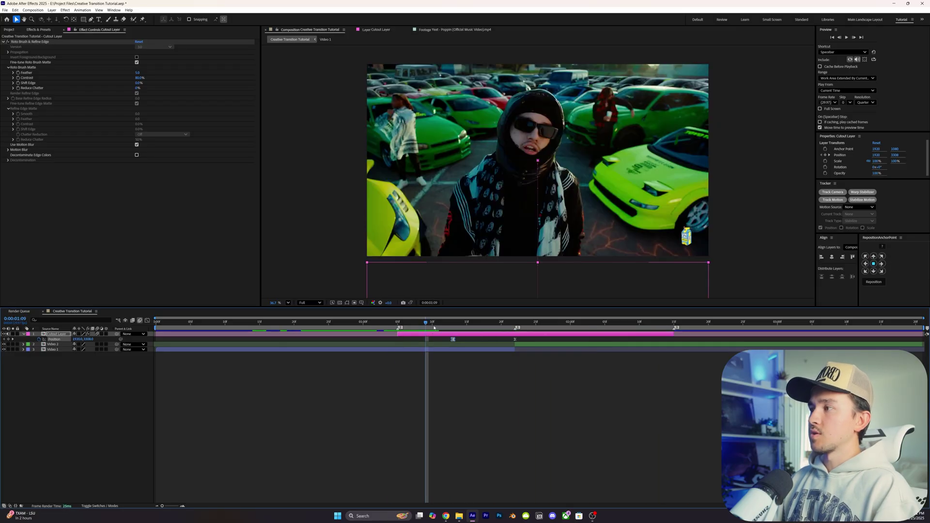
{"action": "left_click_drag", "start_coordinate": [452, 340], "coordinate": [398, 341]}
{"action": "left_click", "coordinate": [460, 332]}
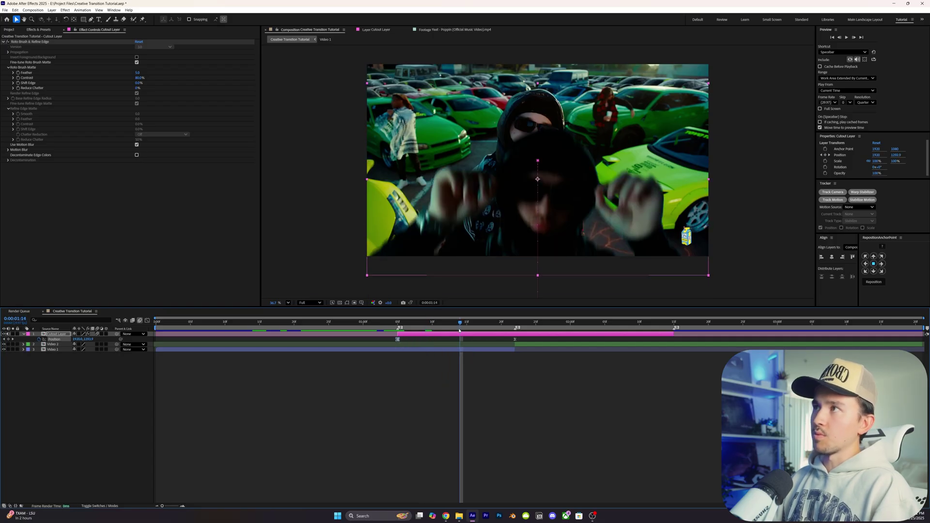
{"action": "left_click_drag", "start_coordinate": [460, 332], "coordinate": [515, 331]}
{"action": "left_click", "coordinate": [525, 344]}
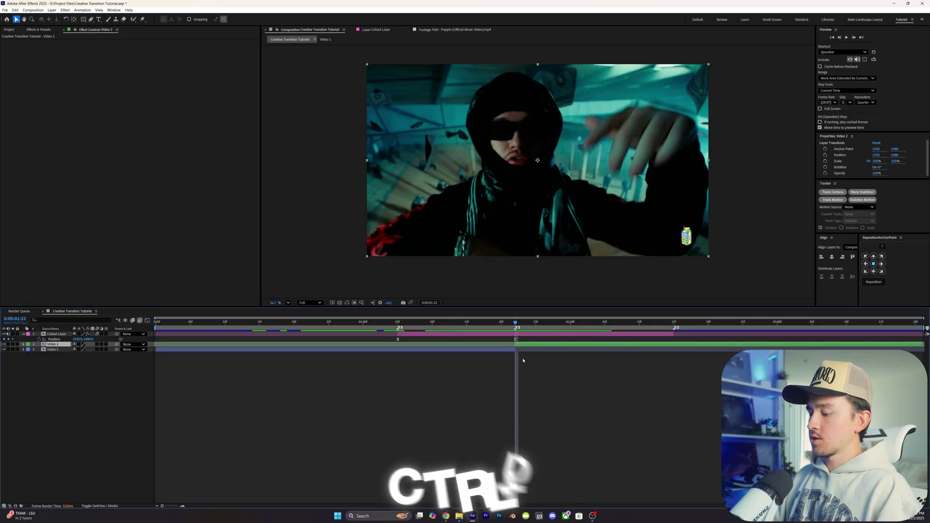
Step: Duplicate Video 2 and apply Turbulent Displace to it
{"action": "key", "text": "ctrl+d"}
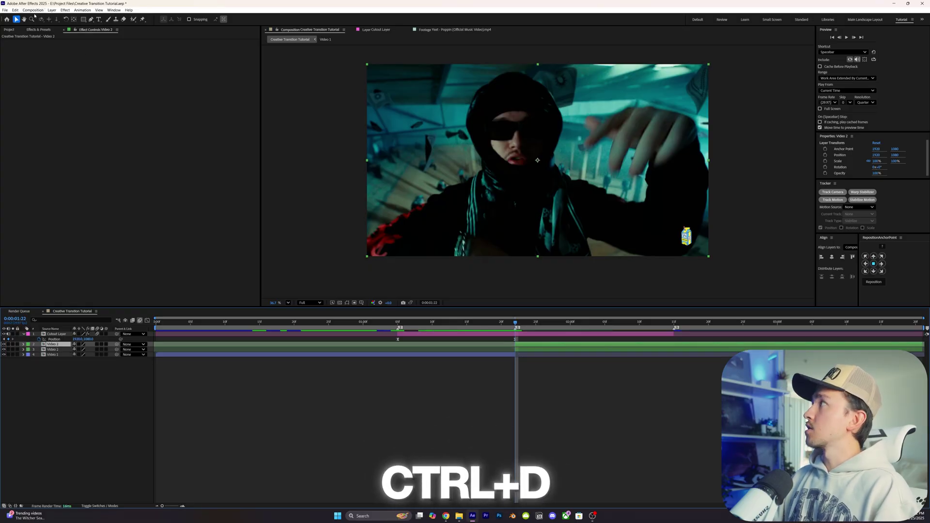
{"action": "left_click", "coordinate": [39, 30]}
{"action": "left_click", "coordinate": [37, 37]}
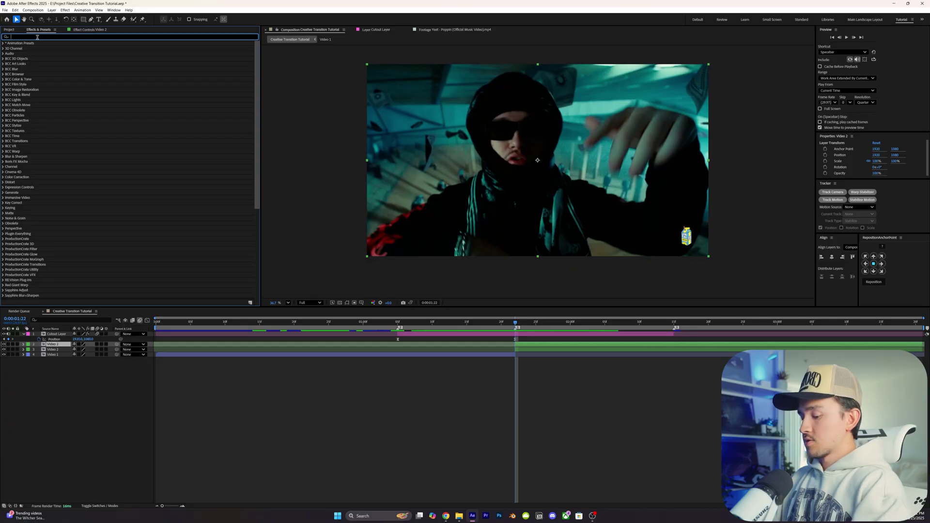
{"action": "type", "text": "turb"}
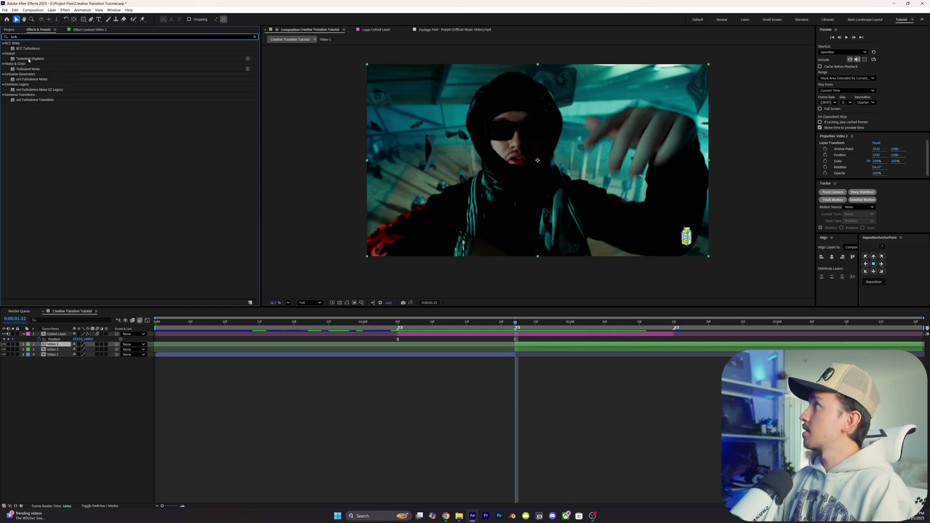
{"action": "left_click_drag", "start_coordinate": [29, 60], "coordinate": [522, 346]}
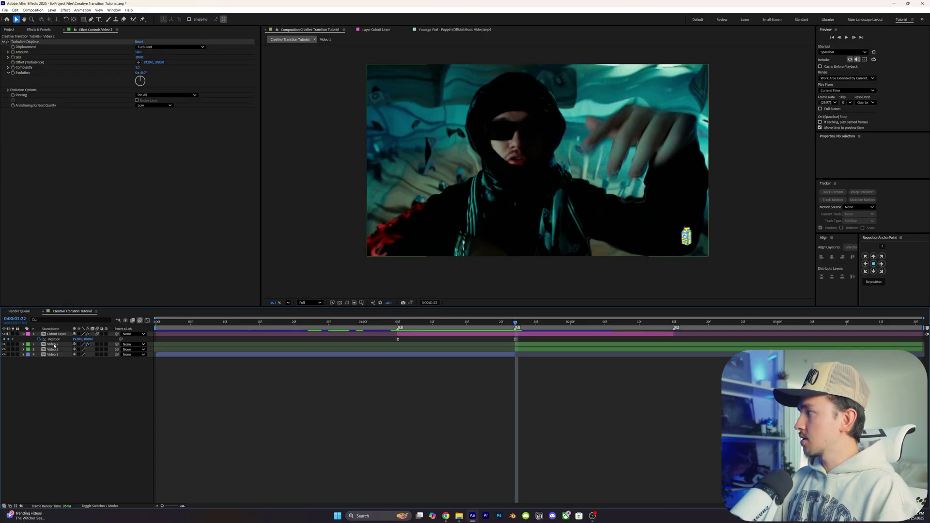
Step: Rename the Video 2 layer 'Explosion VFX' and give it an orange label
{"action": "left_click", "coordinate": [53, 345]}
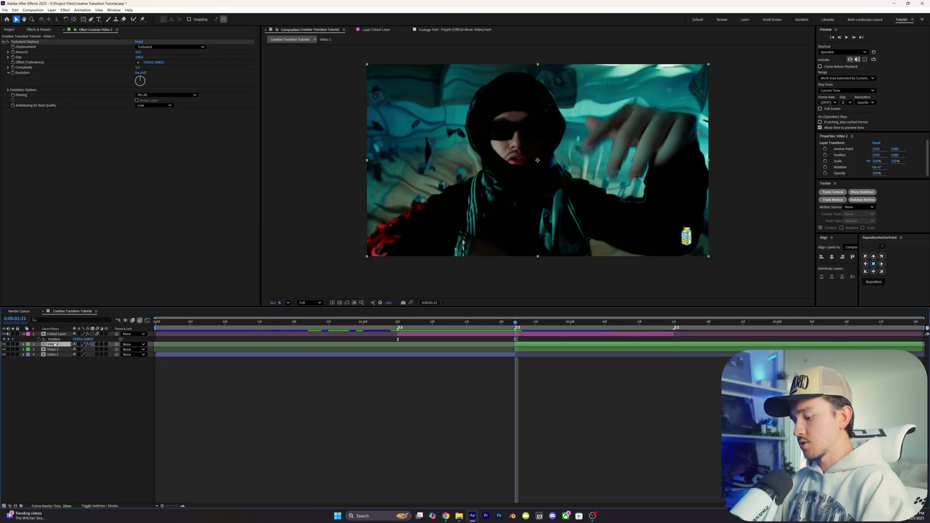
{"action": "key", "text": "Return"}
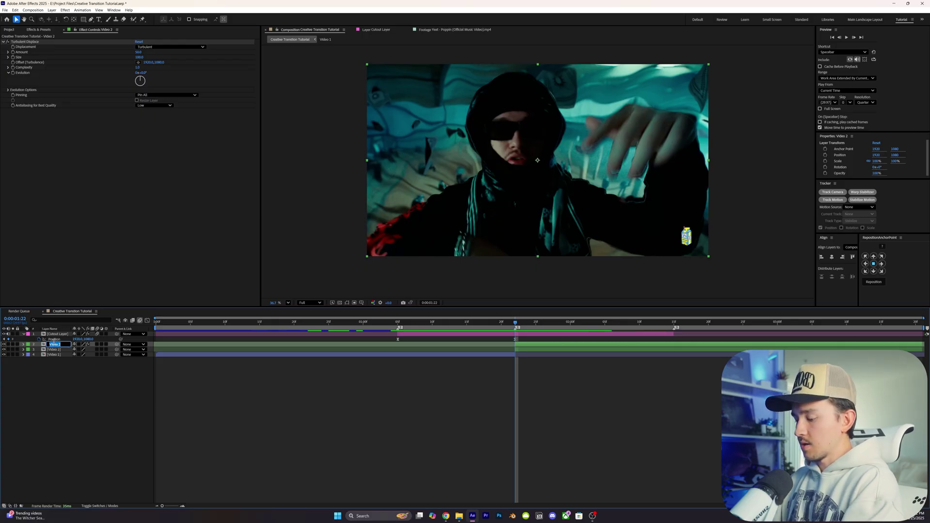
{"action": "key", "text": "Caps_Lock"}
{"action": "type", "text": "Explo"}
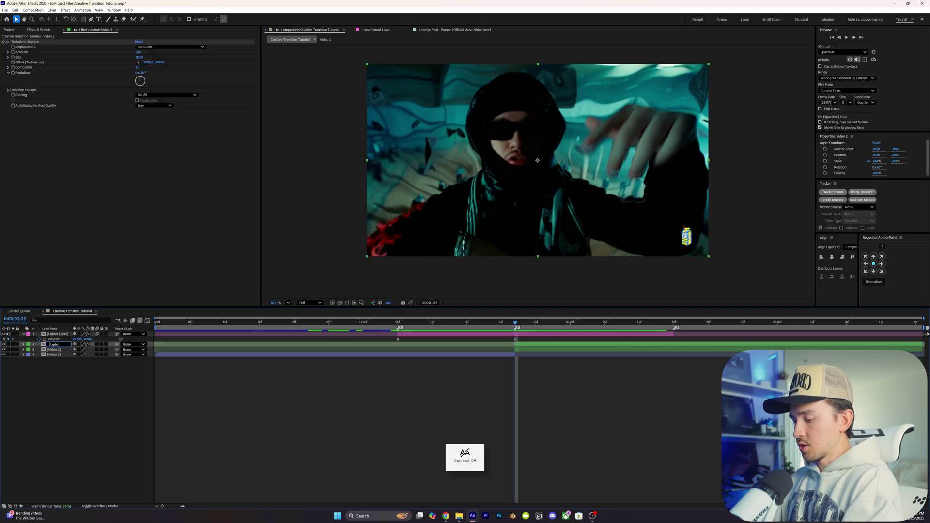
{"action": "type", "text": "sion VFX"}
{"action": "key", "text": "Return"}
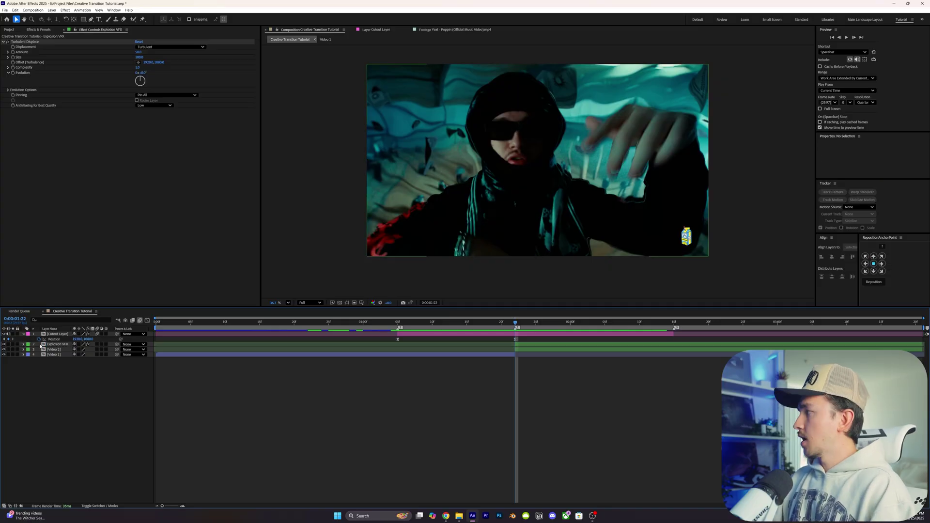
{"action": "left_click", "coordinate": [28, 344]}
{"action": "left_click", "coordinate": [42, 432]}
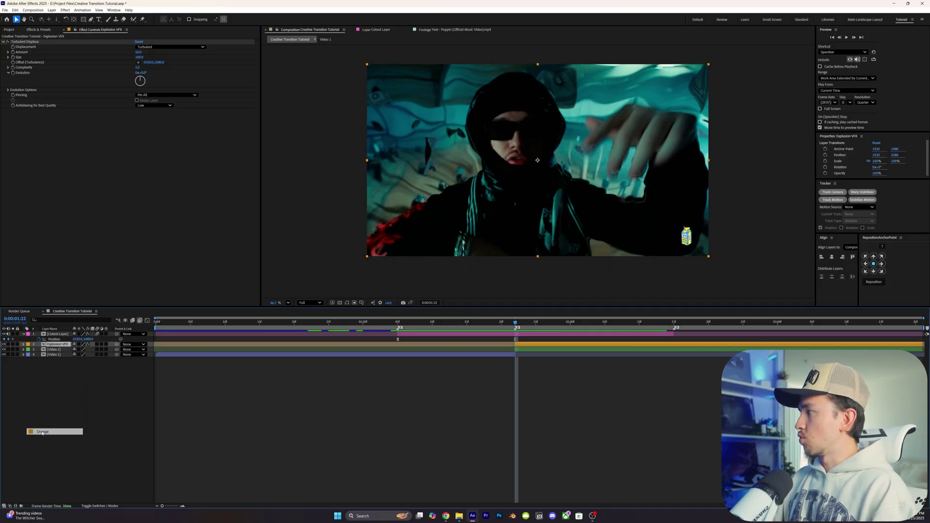
{"action": "left_click", "coordinate": [234, 386]}
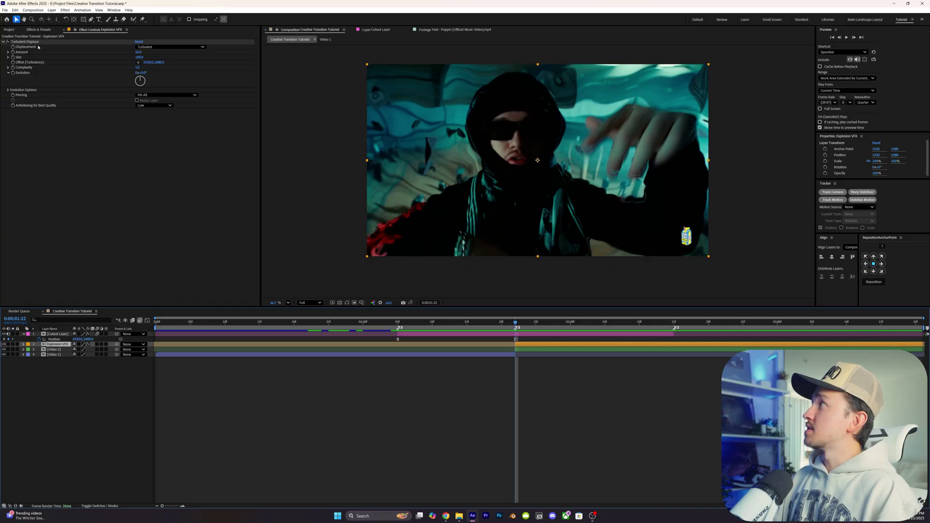
Step: Keyframe Turbulent Displace Amount from 530 at 0:00:01:22 to 0 at 0:00:02:14
{"action": "left_click", "coordinate": [13, 54]}
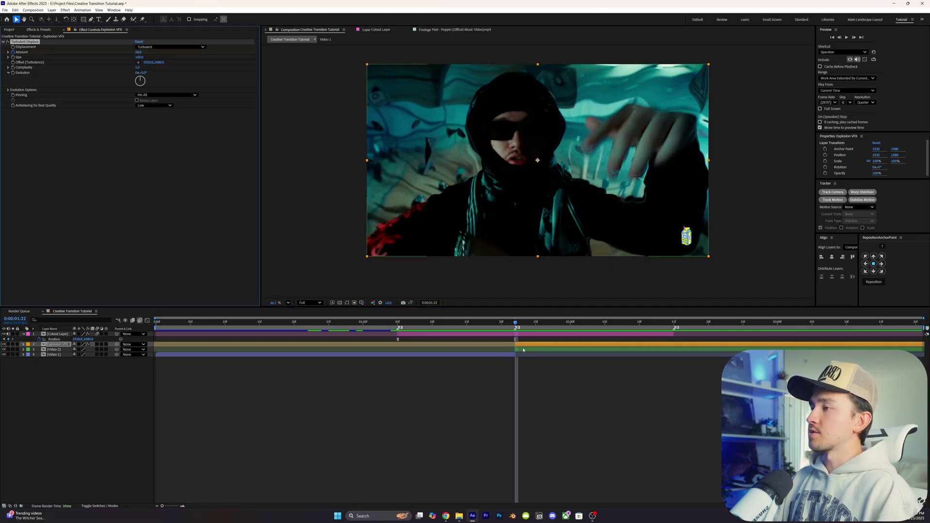
{"action": "key", "text": "u"}
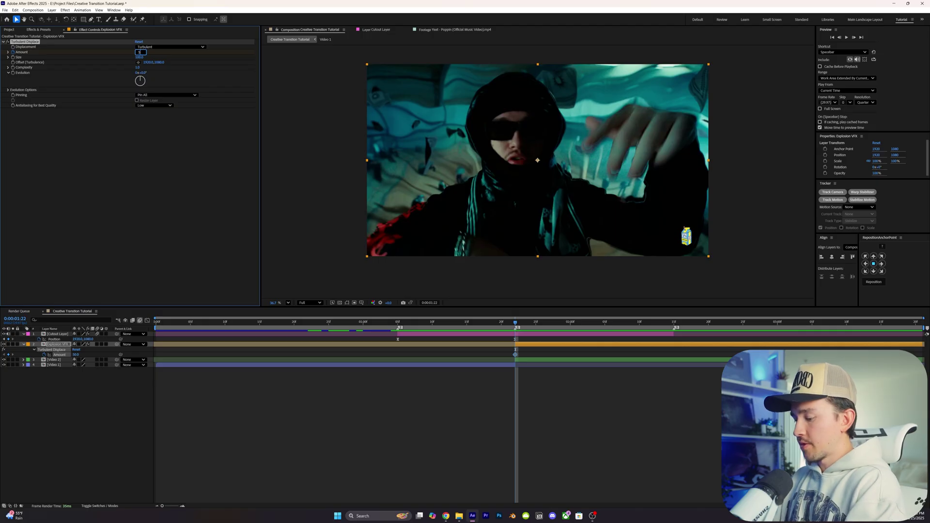
{"action": "type", "text": "0"}
{"action": "key", "text": "Return"}
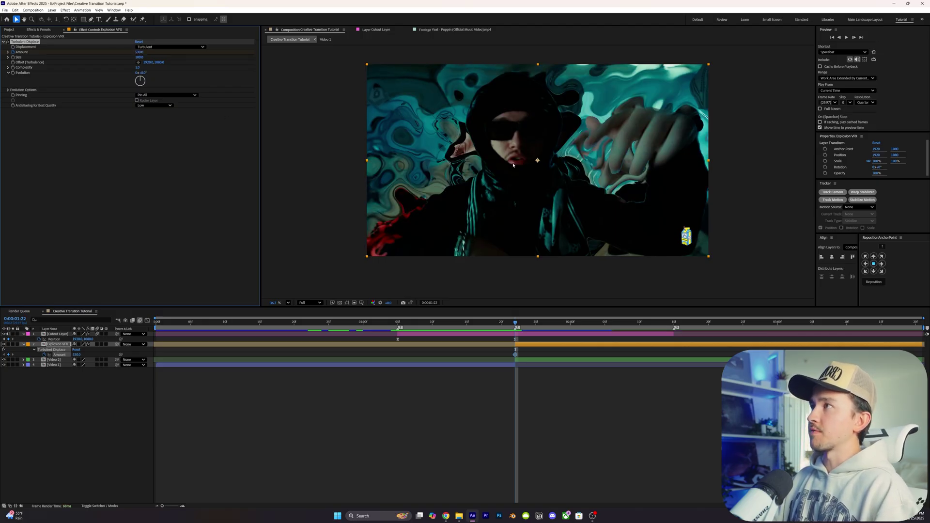
{"action": "key", "text": "space"}
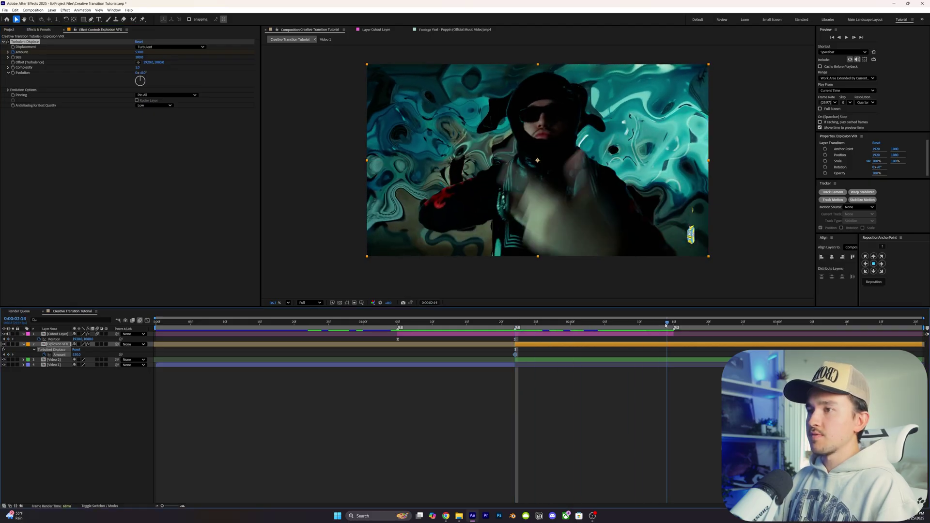
{"action": "left_click", "coordinate": [138, 52]}
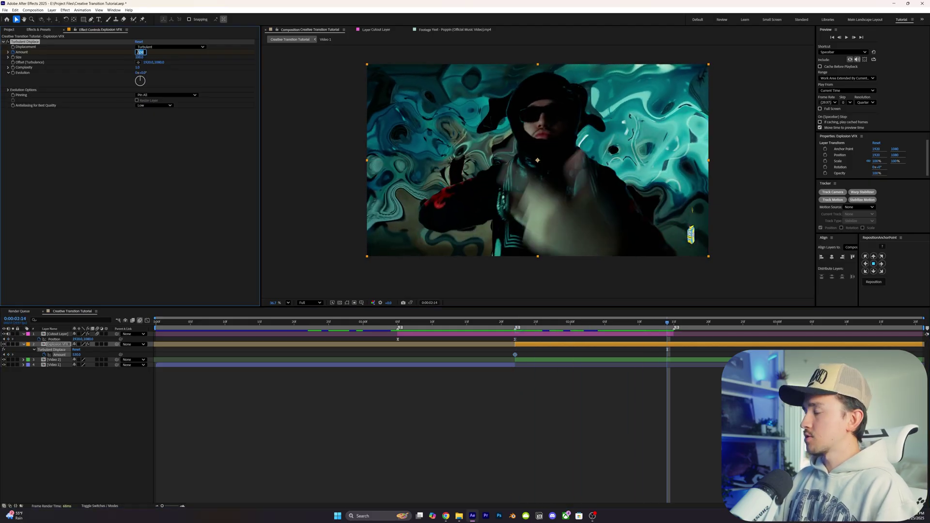
{"action": "type", "text": "0"}
{"action": "key", "text": "Return"}
{"action": "left_click", "coordinate": [517, 325]}
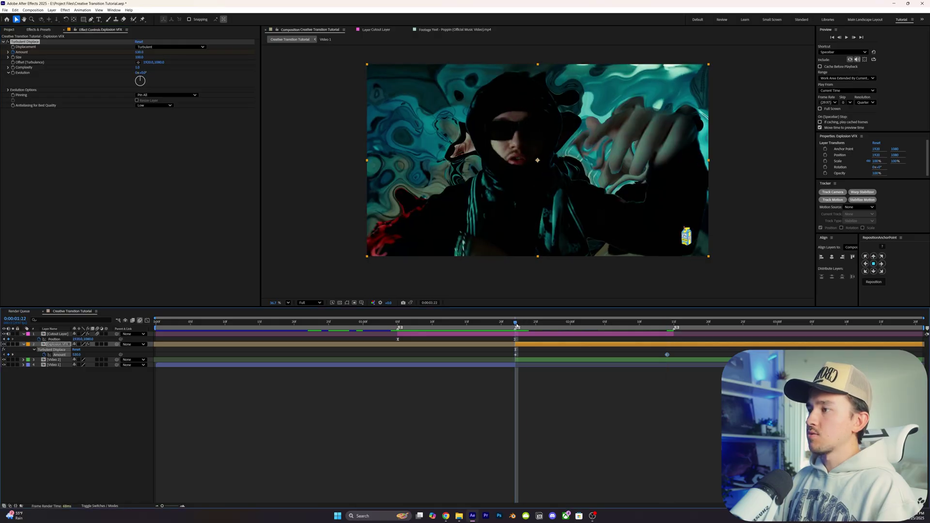
{"action": "left_click", "coordinate": [13, 57]}
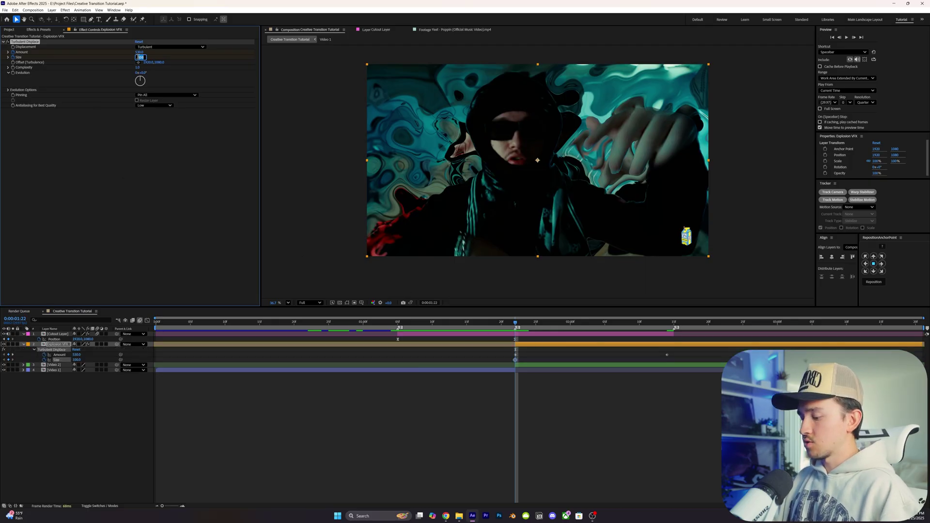
Step: Keyframe Size at 145 at 0:00:01:22 and add Complexity keyframes through 0:00:02:14
{"action": "type", "text": "145"}
{"action": "key", "text": "Return"}
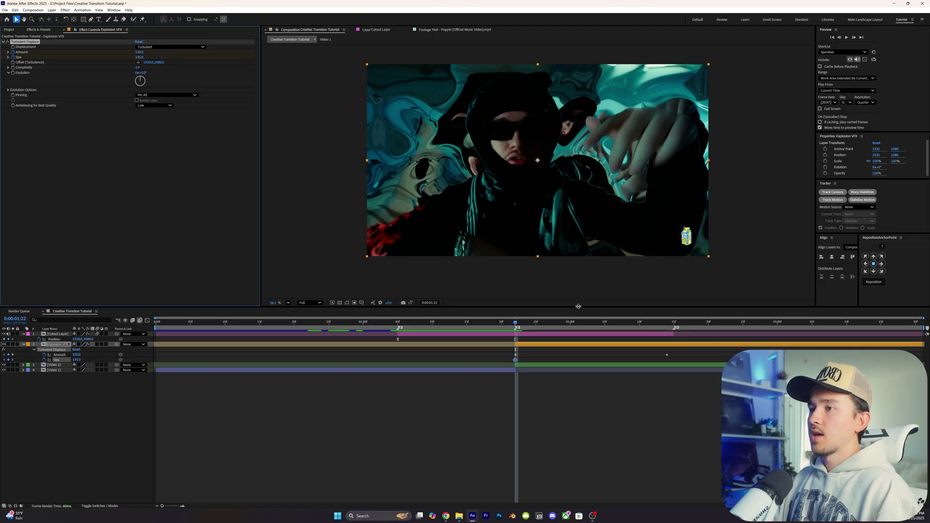
{"action": "left_click_drag", "start_coordinate": [648, 324], "coordinate": [671, 348]}
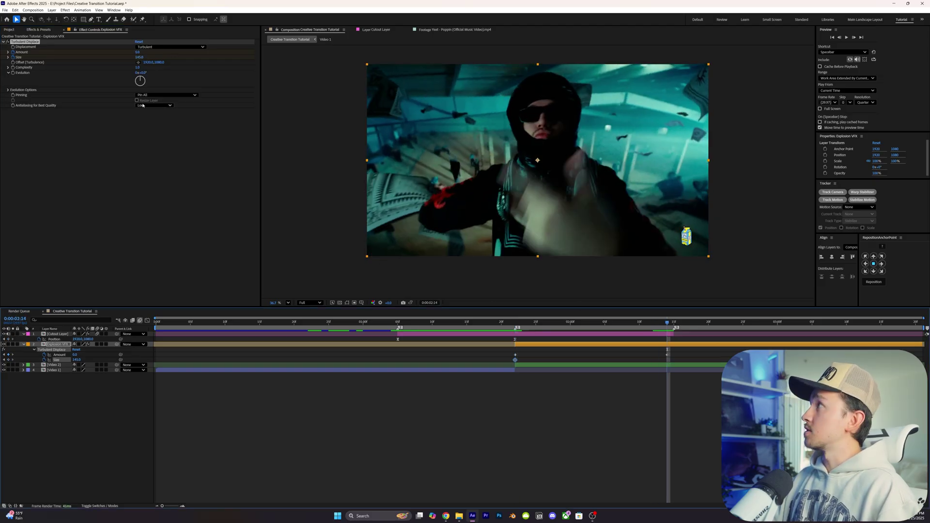
{"action": "left_click", "coordinate": [140, 58]}
{"action": "key", "text": "Escape"}
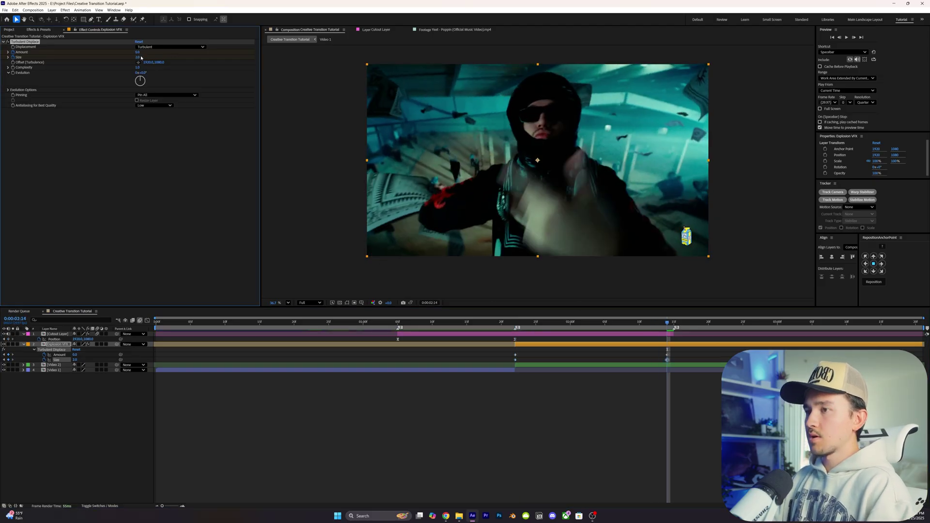
{"action": "key", "text": "j"}
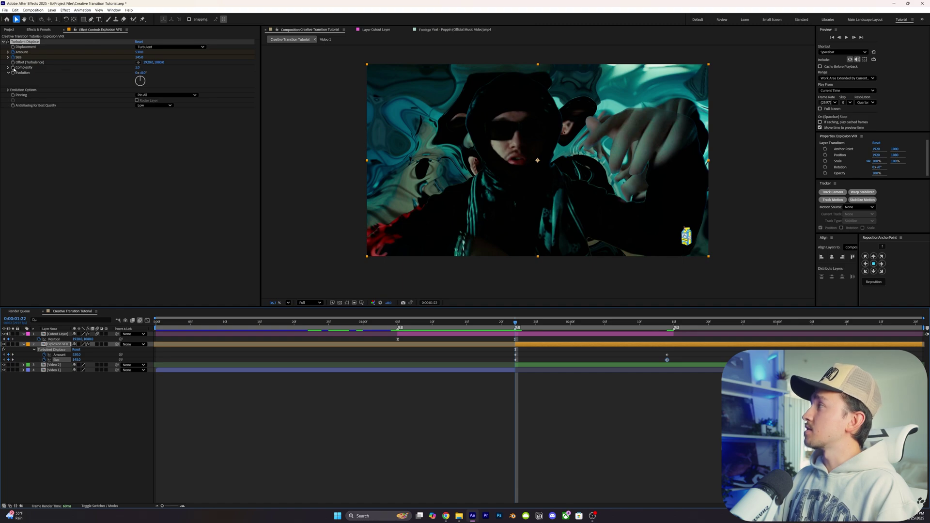
{"action": "key", "text": "ctrl+shift+a"}
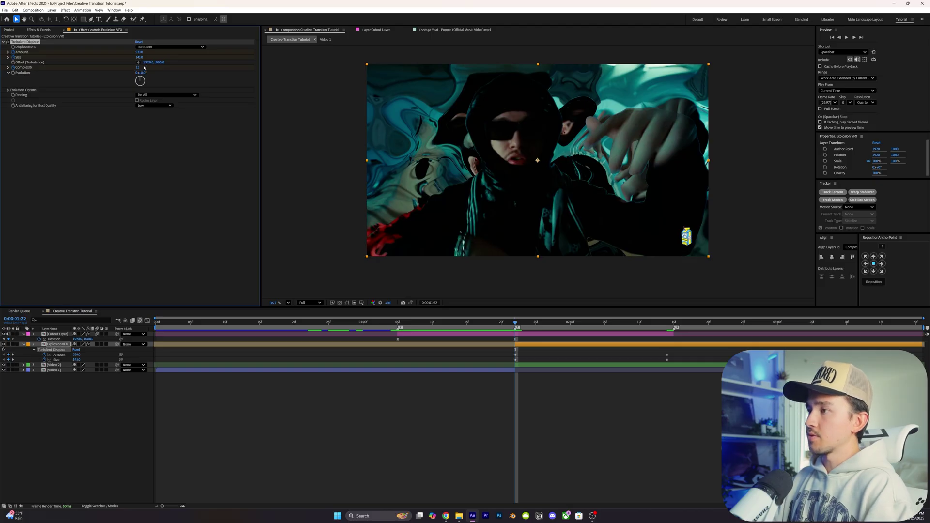
{"action": "key", "text": "k"}
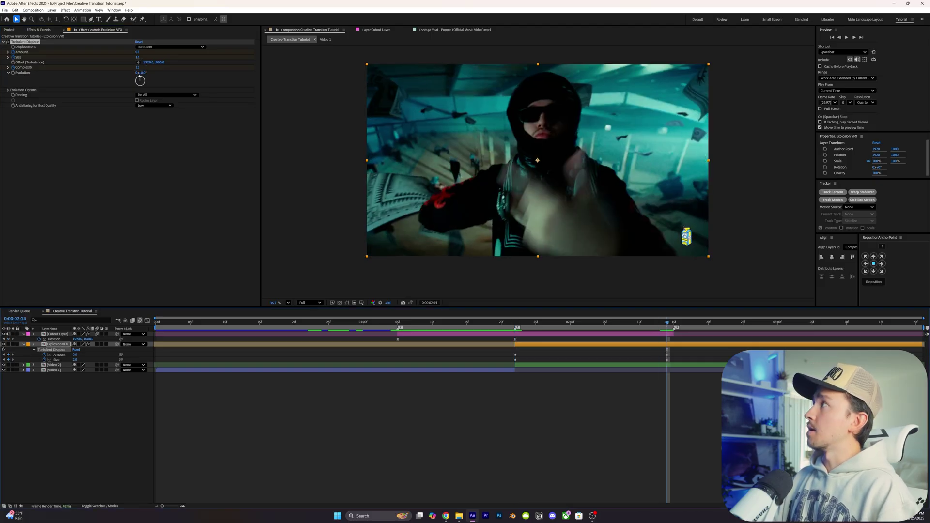
{"action": "left_click", "coordinate": [137, 67]}
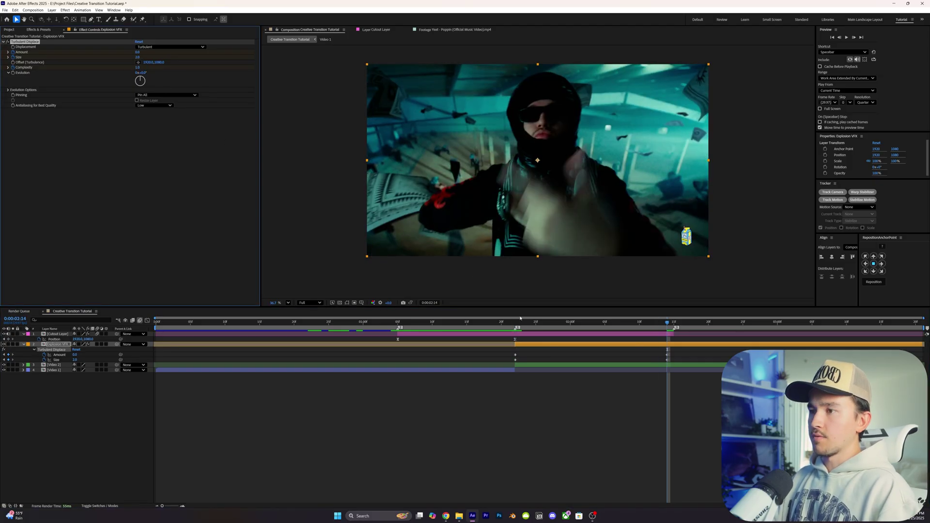
{"action": "key", "text": "u"}
{"action": "key", "text": "u"}
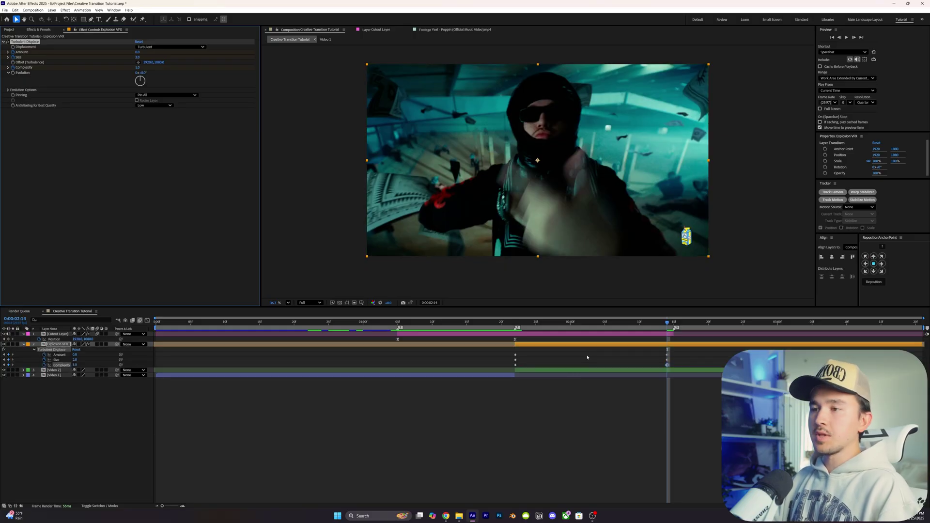
{"action": "left_click_drag", "start_coordinate": [536, 322], "coordinate": [515, 323]}
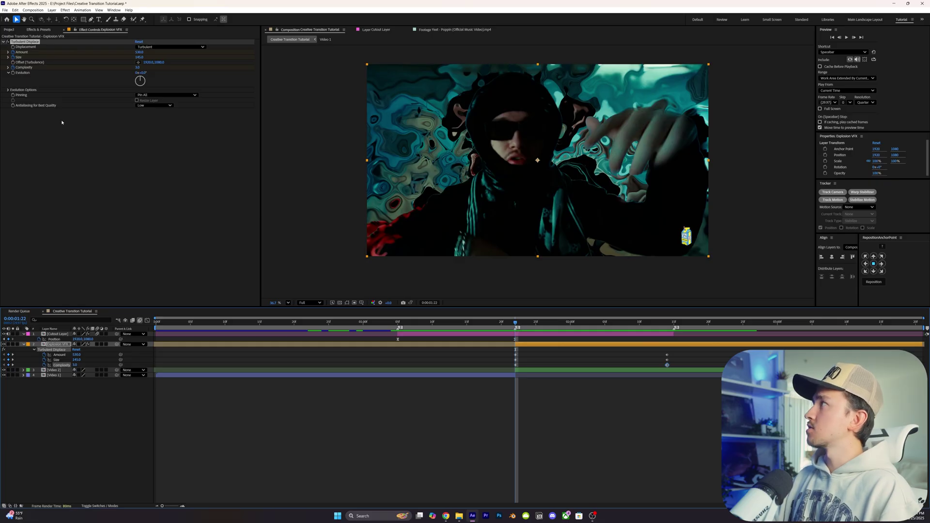
Step: Keyframe Evolution at 2 revolutions, then Easy Ease the keyframes at 0:00:02:14
{"action": "left_click", "coordinate": [21, 74]}
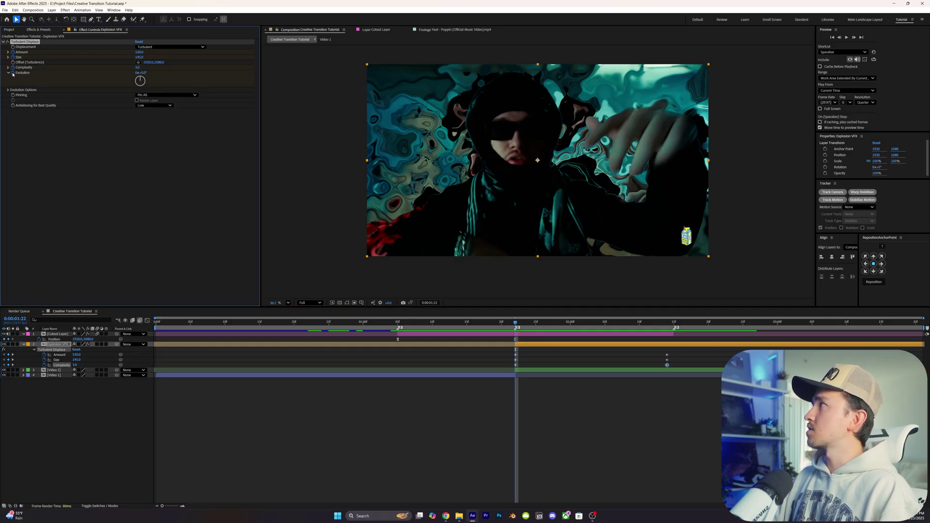
{"action": "left_click", "coordinate": [12, 72]}
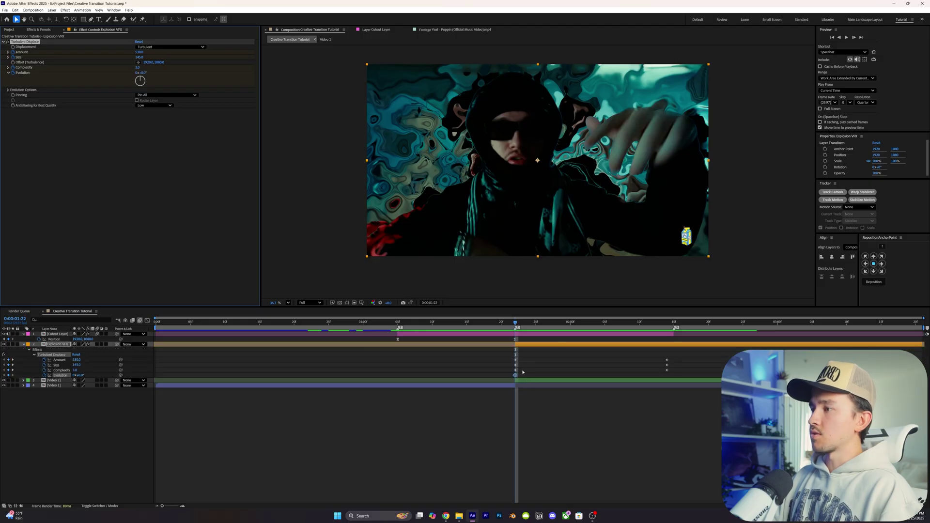
{"action": "left_click", "coordinate": [137, 72]}
{"action": "type", "text": "2"}
{"action": "key", "text": "Return"}
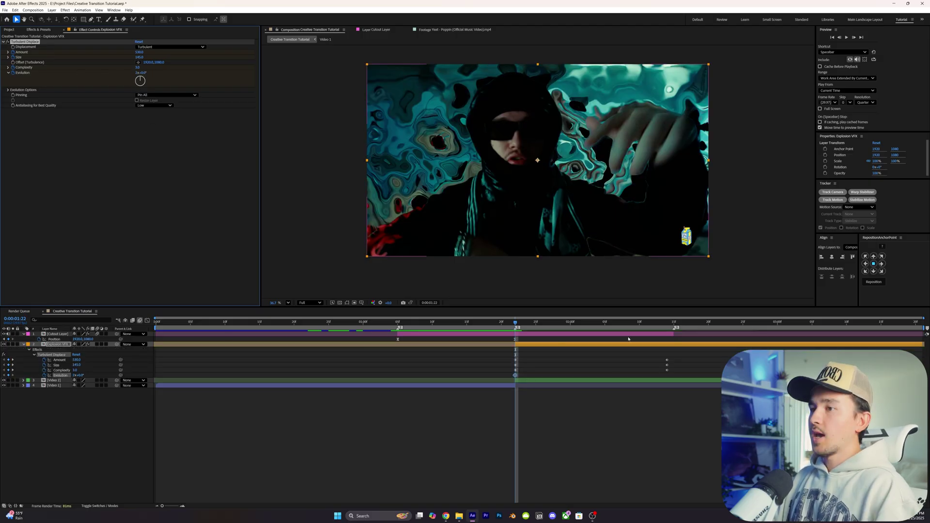
{"action": "left_click", "coordinate": [667, 322]}
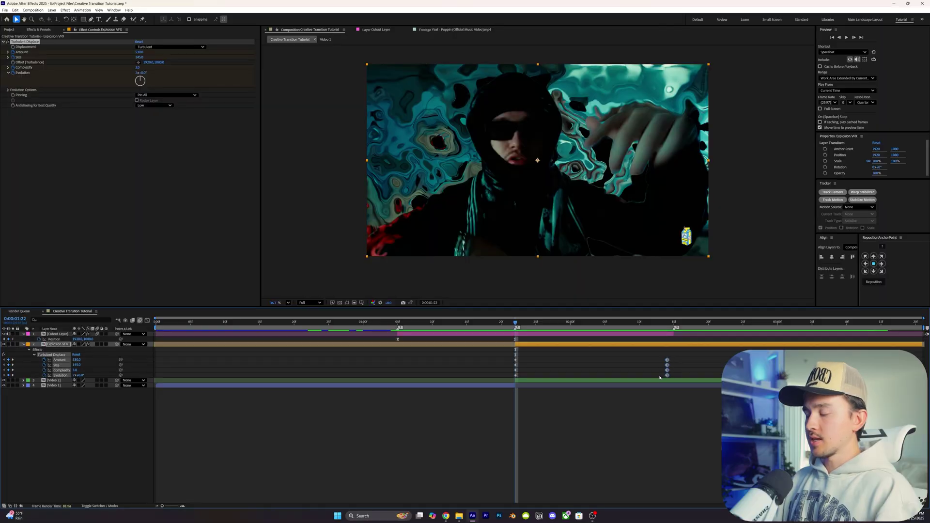
{"action": "key", "text": "F9"}
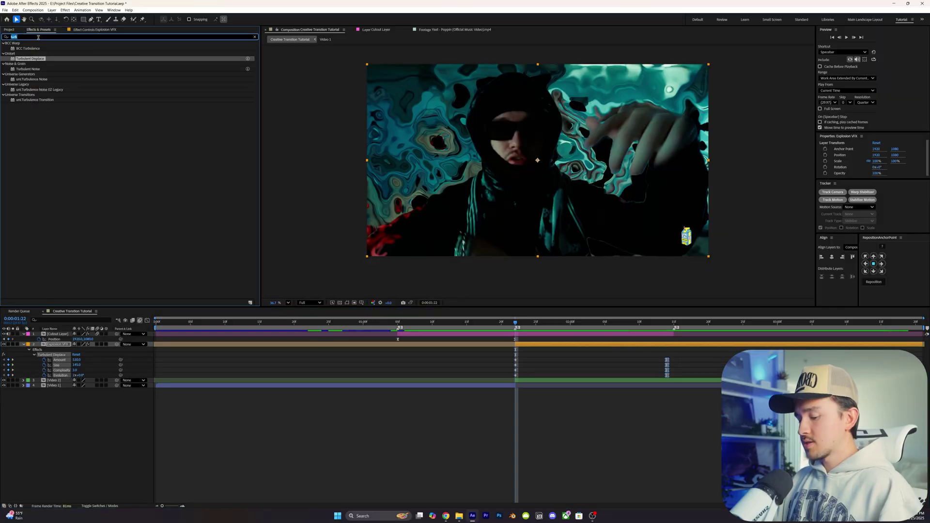
Step: Apply Optics Compensation to Explosion VFX and set its Field of View to about 160
{"action": "type", "text": "optic"}
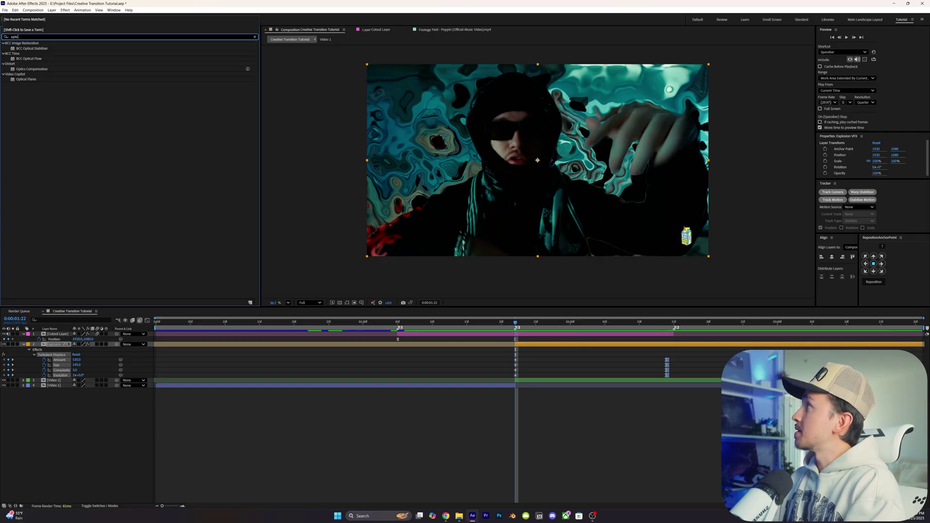
{"action": "left_click_drag", "start_coordinate": [43, 70], "coordinate": [528, 346]}
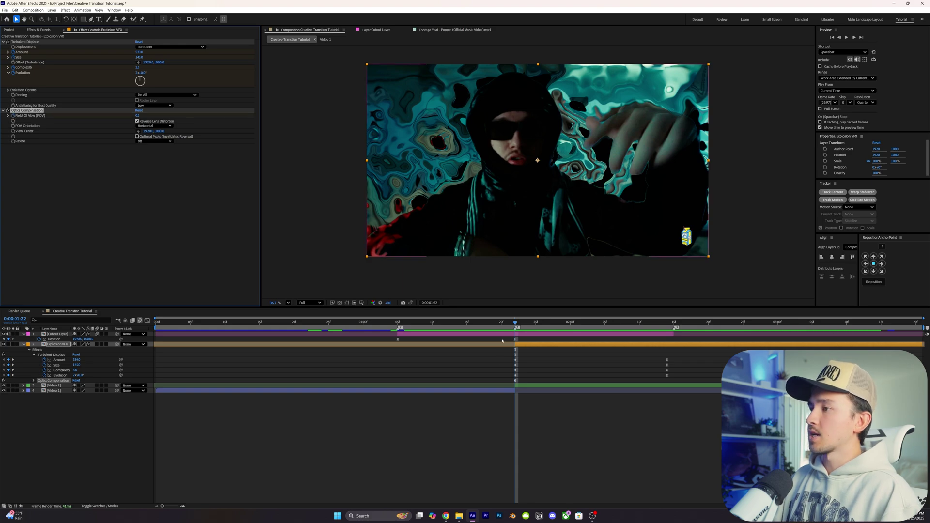
{"action": "key", "text": "u"}
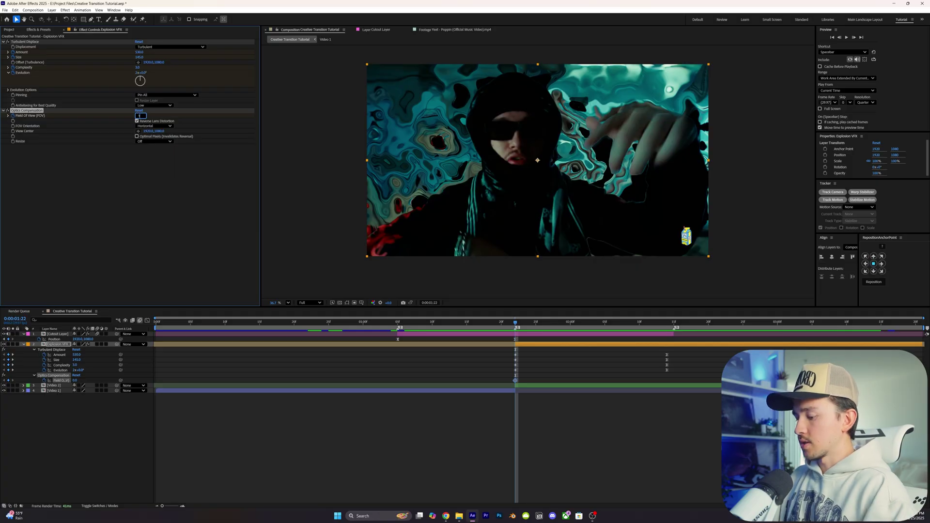
{"action": "left_click", "coordinate": [140, 116]}
{"action": "type", "text": "160"}
{"action": "key", "text": "Return"}
{"action": "left_click_drag", "start_coordinate": [139, 118], "coordinate": [134, 114]}
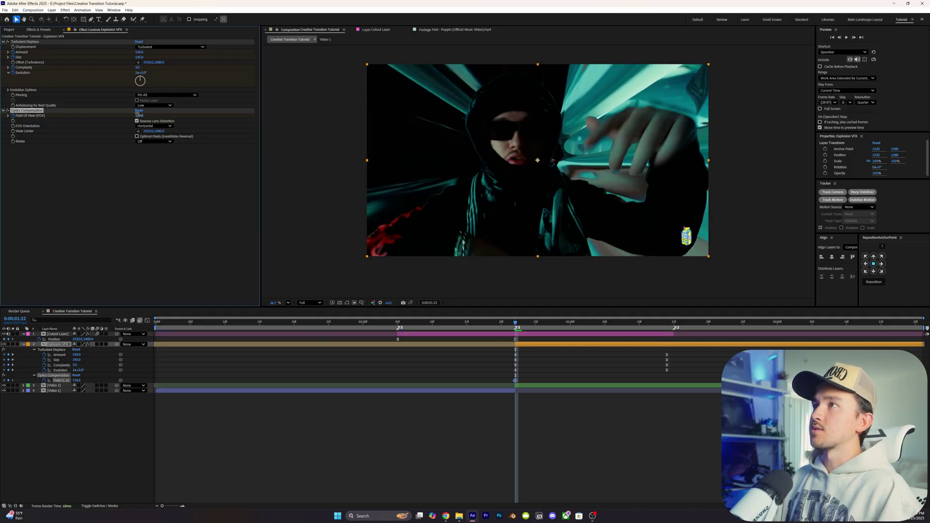
Step: Keyframe Field of View down to 0 at 0:00:02:14, then return to 0:00:01:22
{"action": "left_click", "coordinate": [653, 323]}
{"action": "key", "text": "Page_Down"}
{"action": "key", "text": "Page_Down"}
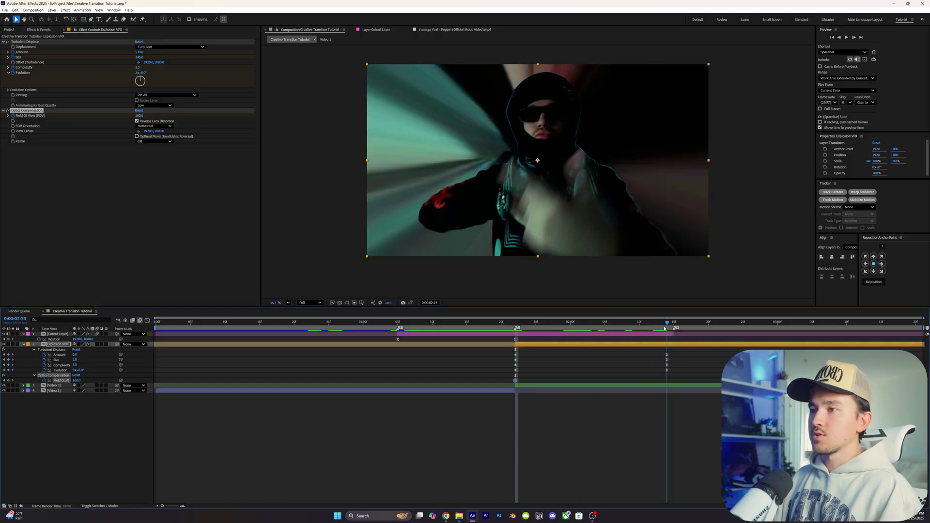
{"action": "left_click", "coordinate": [139, 116]}
{"action": "type", "text": "0"}
{"action": "key", "text": "Return"}
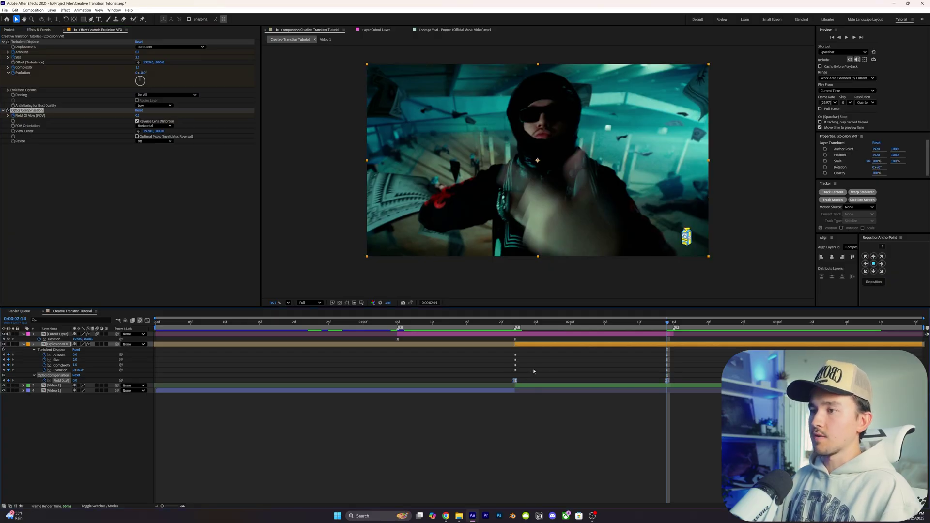
{"action": "left_click", "coordinate": [516, 323]}
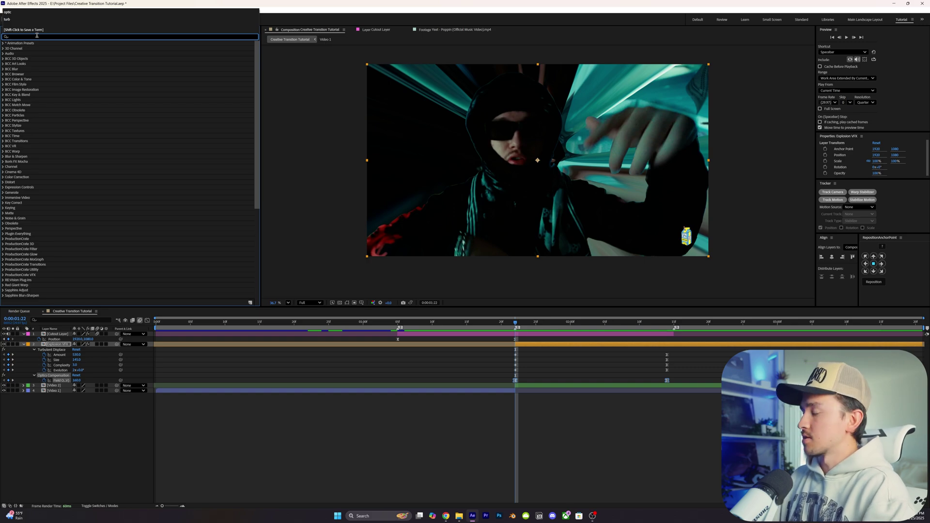
Step: Apply Tritone to Explosion VFX and change its midtone colour to blue 004EFF
{"action": "left_click", "coordinate": [37, 35]}
{"action": "type", "text": "tri"}
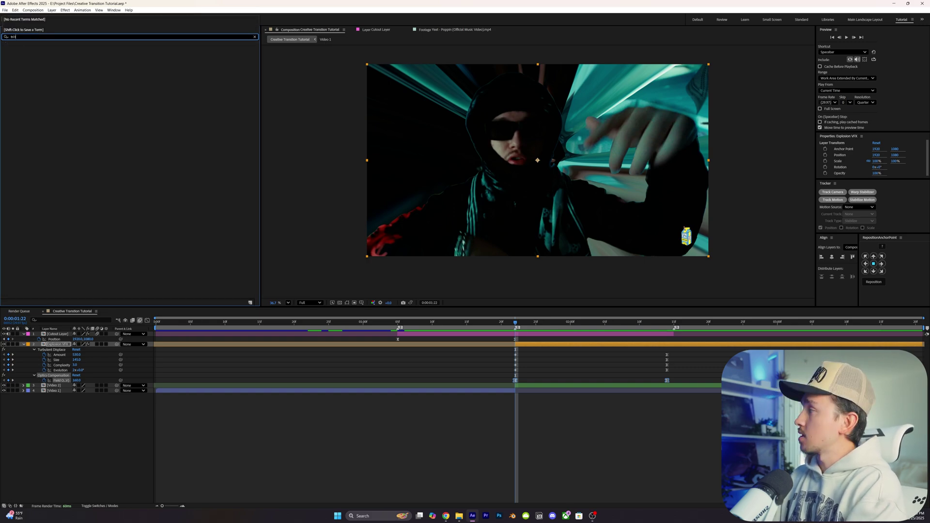
{"action": "left_click", "coordinate": [28, 194]}
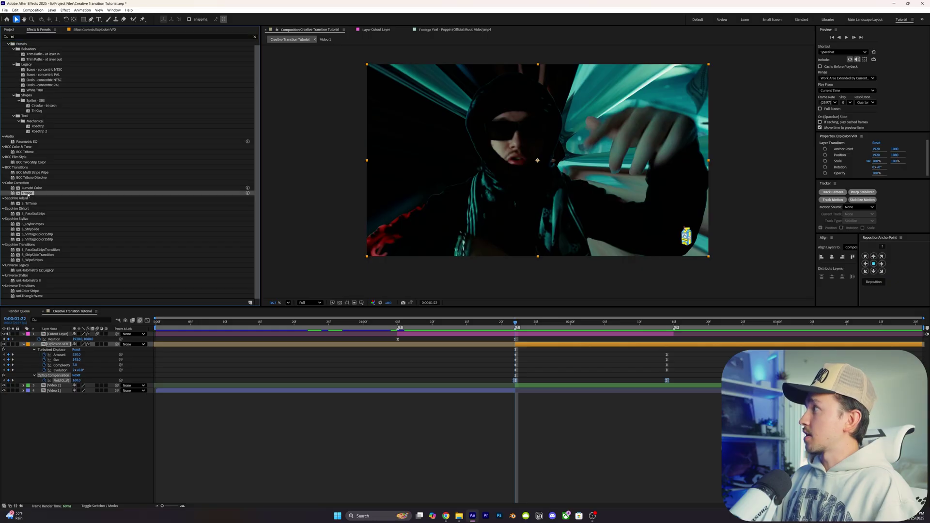
{"action": "left_click_drag", "start_coordinate": [27, 194], "coordinate": [553, 348]}
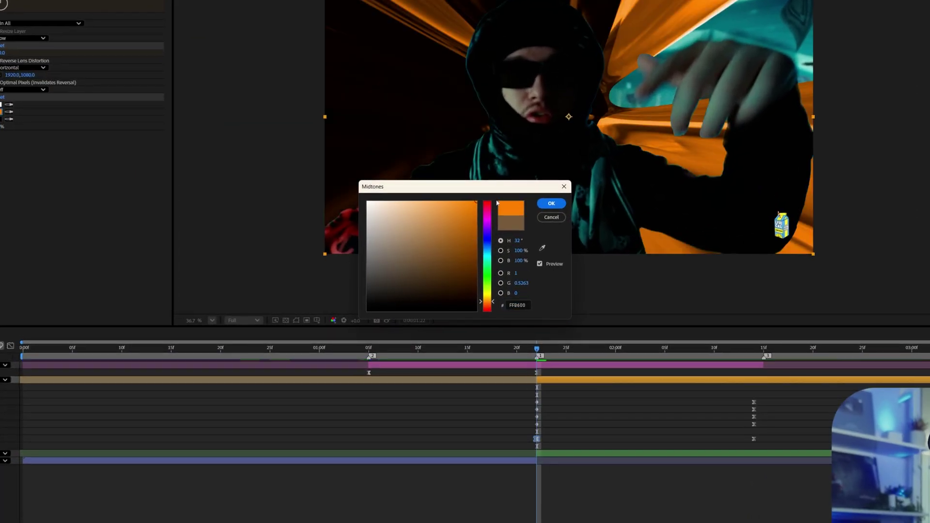
{"action": "left_click_drag", "start_coordinate": [489, 258], "coordinate": [491, 249]}
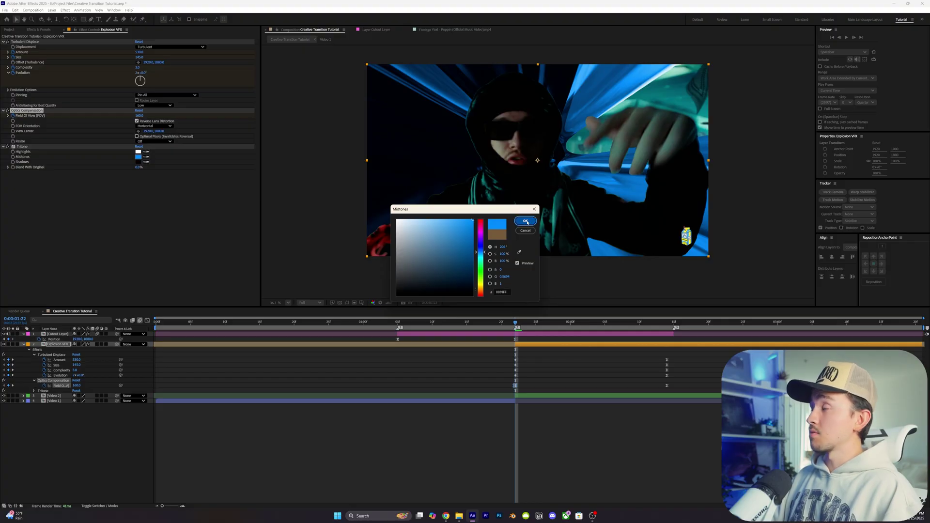
{"action": "left_click", "coordinate": [522, 223]}
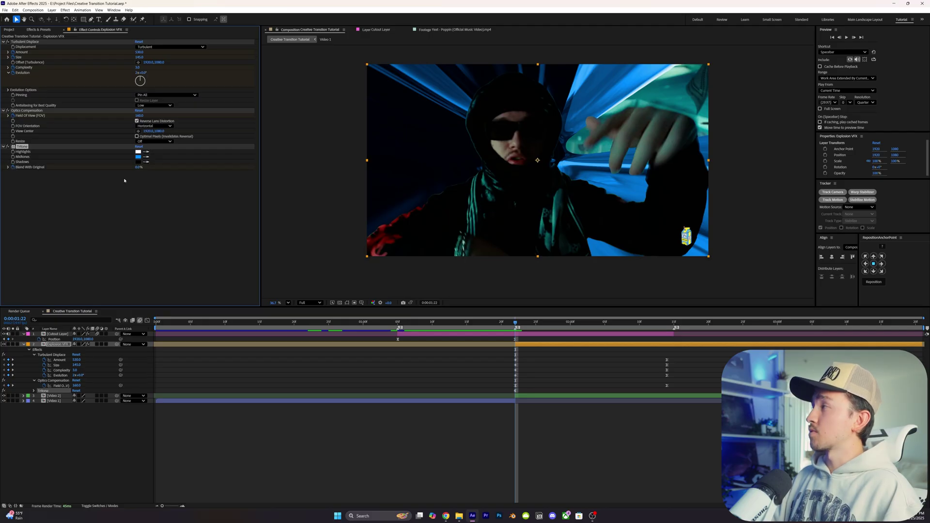
Step: Keyframe Blend With Original from 0% at 0:00:02:07 to 100% at 0:00:02:14
{"action": "key", "text": "u"}
{"action": "key", "text": "u"}
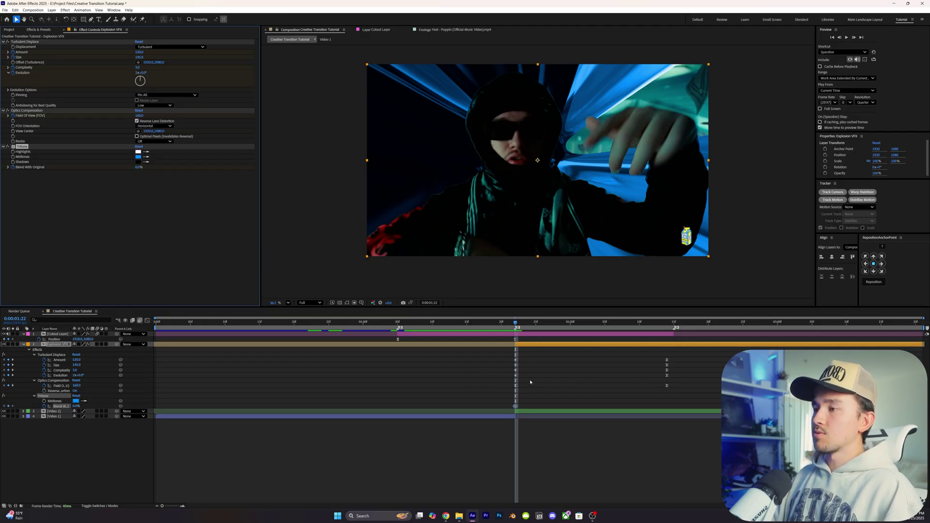
{"action": "left_click_drag", "start_coordinate": [515, 407], "coordinate": [554, 409]}
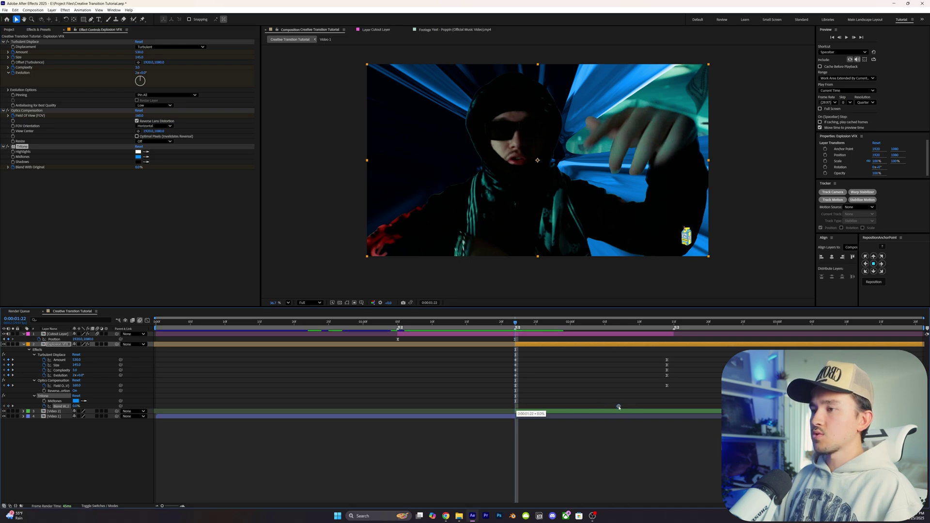
{"action": "left_click_drag", "start_coordinate": [619, 407], "coordinate": [619, 407]}
{"action": "left_click_drag", "start_coordinate": [515, 323], "coordinate": [668, 324]}
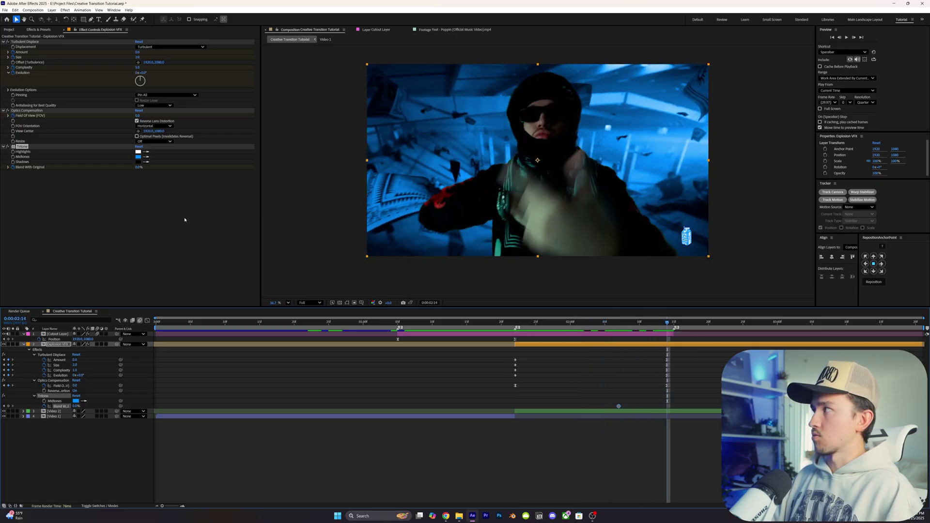
{"action": "left_click_drag", "start_coordinate": [138, 168], "coordinate": [185, 169]}
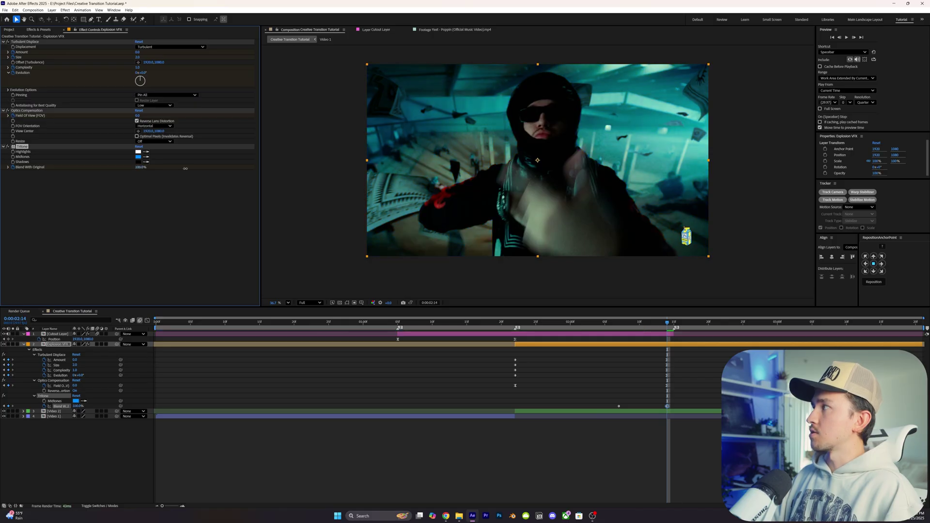
{"action": "left_click_drag", "start_coordinate": [678, 404], "coordinate": [604, 413]}
{"action": "left_click", "coordinate": [515, 323]}
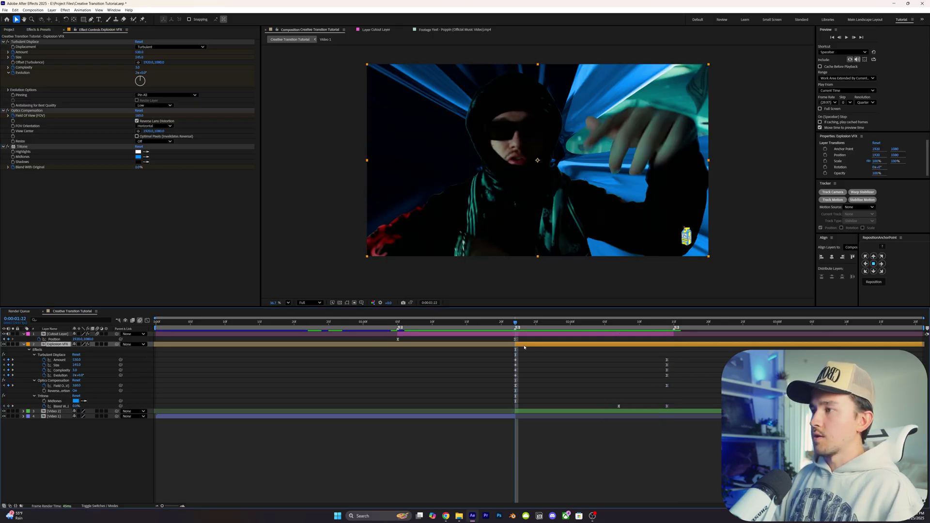
{"action": "left_click", "coordinate": [39, 30]}
Step: Apply Glow to the Explosion VFX layer with a Glow Radius of 300
{"action": "left_click", "coordinate": [40, 36]}
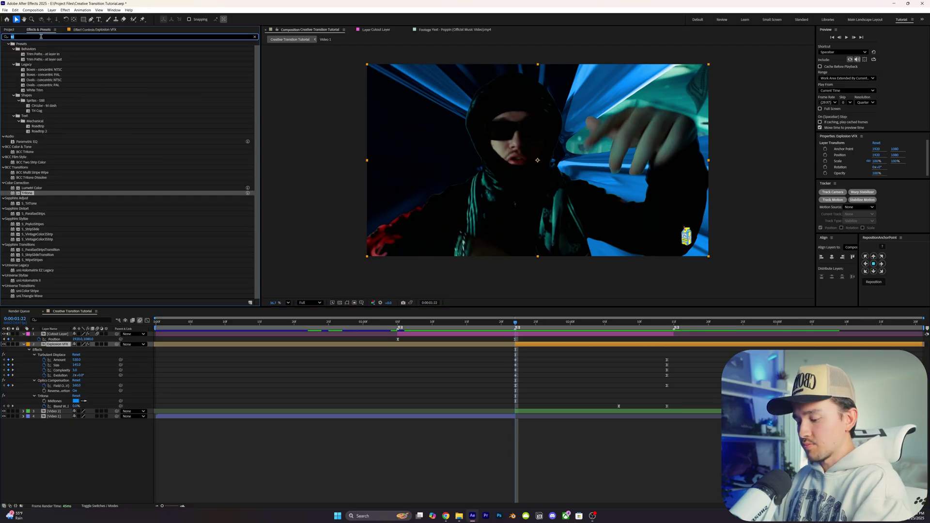
{"action": "type", "text": "glow"}
{"action": "scroll", "coordinate": [31, 270], "scroll_direction": "down", "scroll_amount": 1}
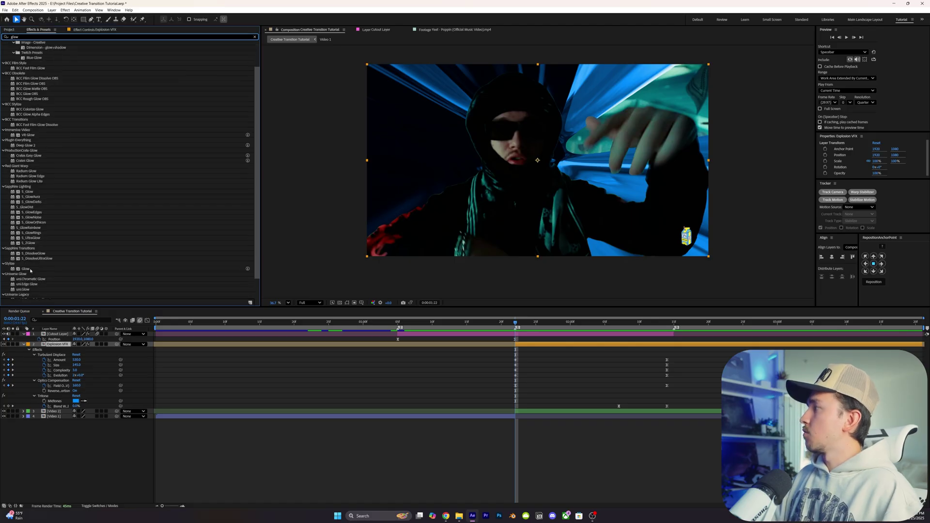
{"action": "left_click_drag", "start_coordinate": [30, 271], "coordinate": [128, 286]}
{"action": "left_click_drag", "start_coordinate": [307, 294], "coordinate": [525, 348]}
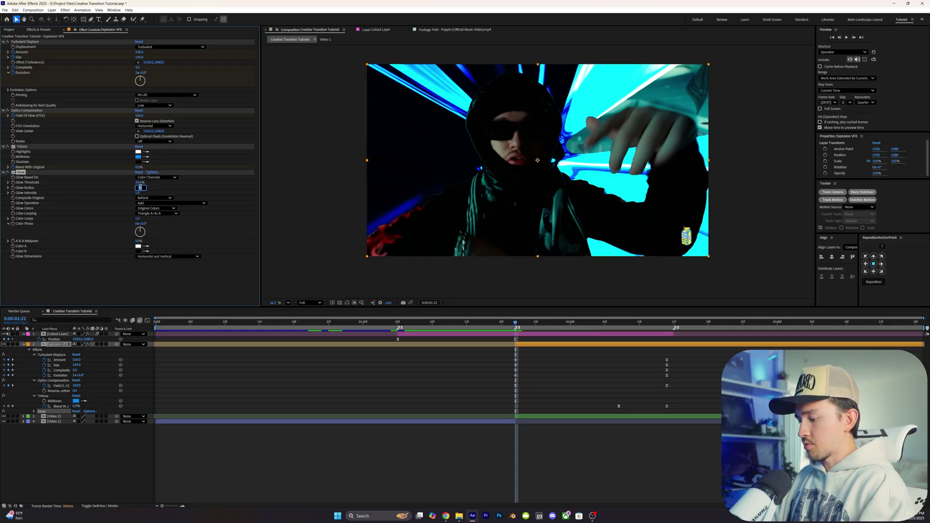
{"action": "key", "text": "Return"}
Step: Keyframe Glow Intensity from 0.7 at 0:00:02:07 to 0 at 0:00:02:14, then play the preview
{"action": "key", "text": "Page_Down"}
{"action": "key", "text": "Page_Down"}
{"action": "key", "text": "Page_Down"}
{"action": "key", "text": "Page_Down"}
{"action": "key", "text": "Page_Down"}
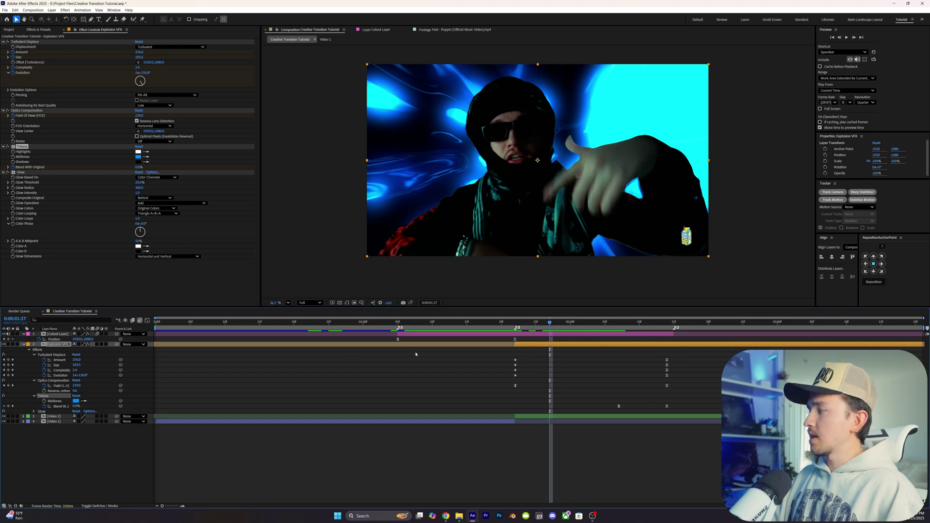
{"action": "key", "text": "shift+Page_Down"}
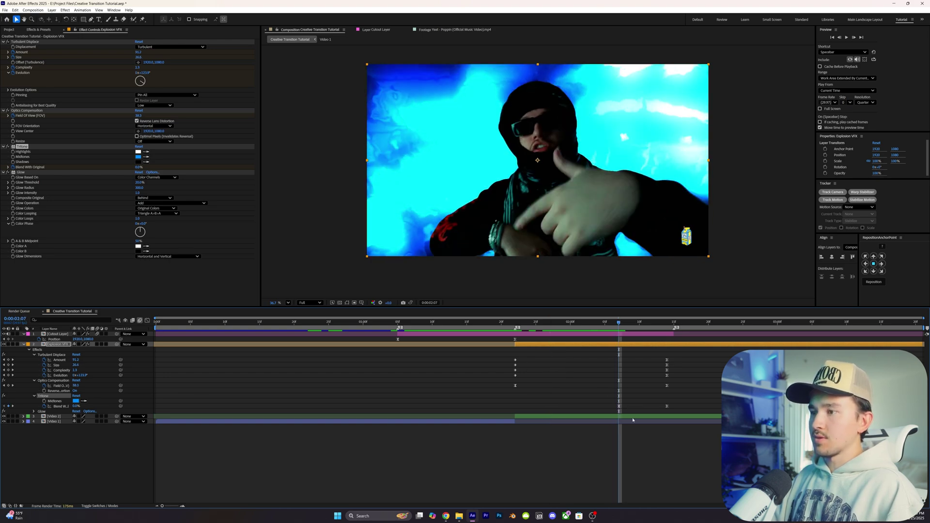
{"action": "left_click", "coordinate": [28, 194]}
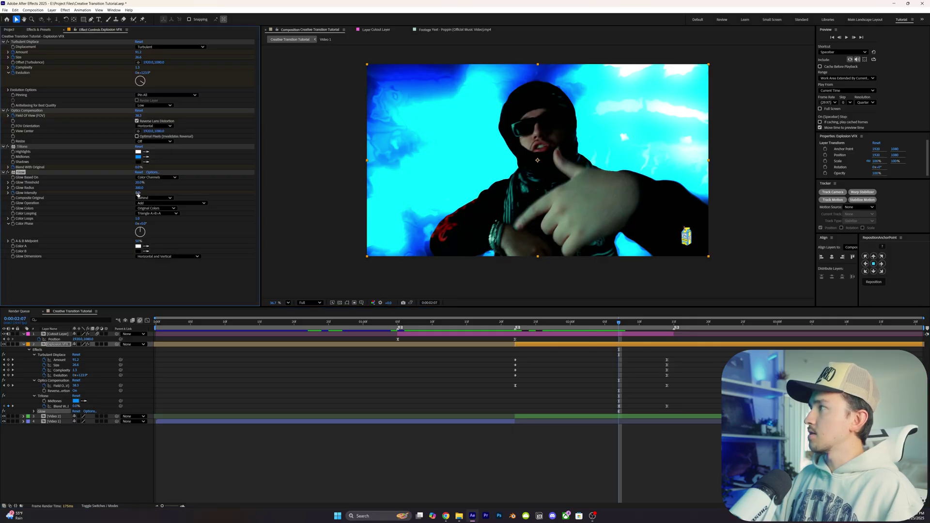
{"action": "left_click_drag", "start_coordinate": [134, 193], "coordinate": [120, 192]}
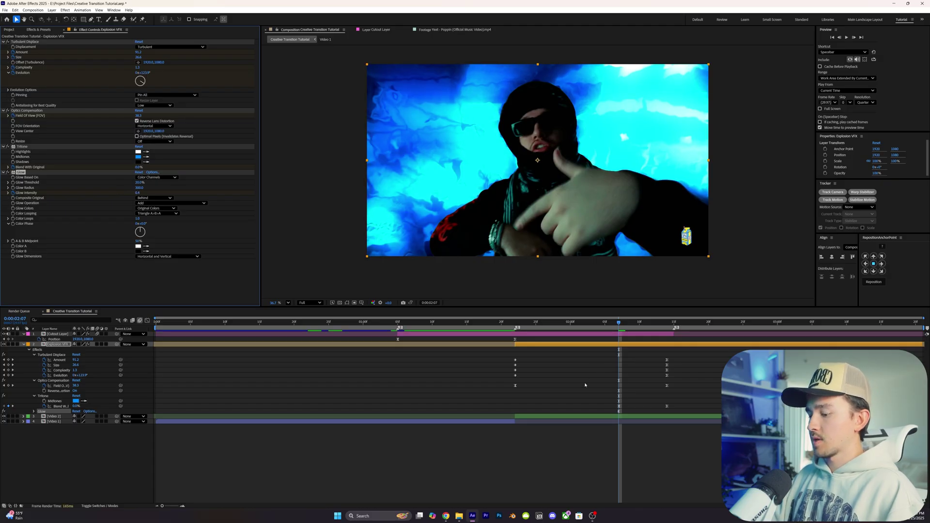
{"action": "key", "text": "u"}
{"action": "key", "text": "k"}
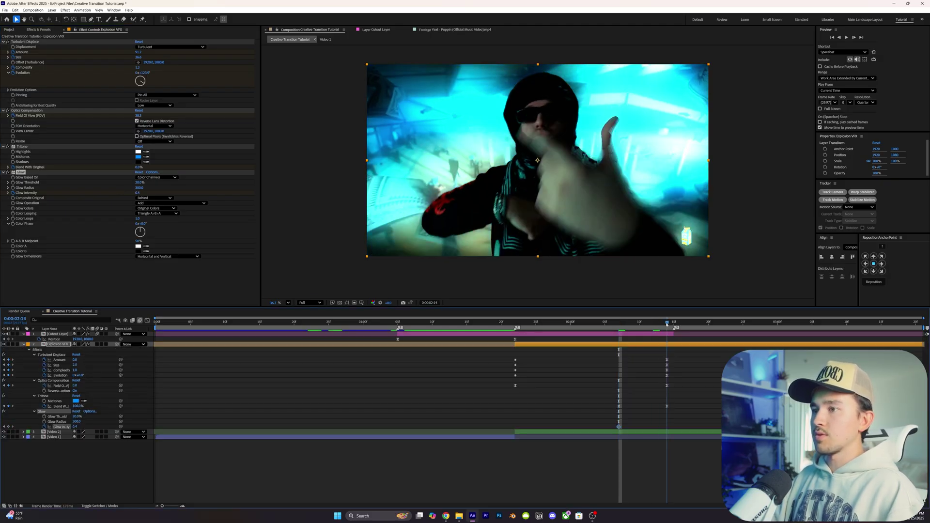
{"action": "left_click", "coordinate": [137, 192]}
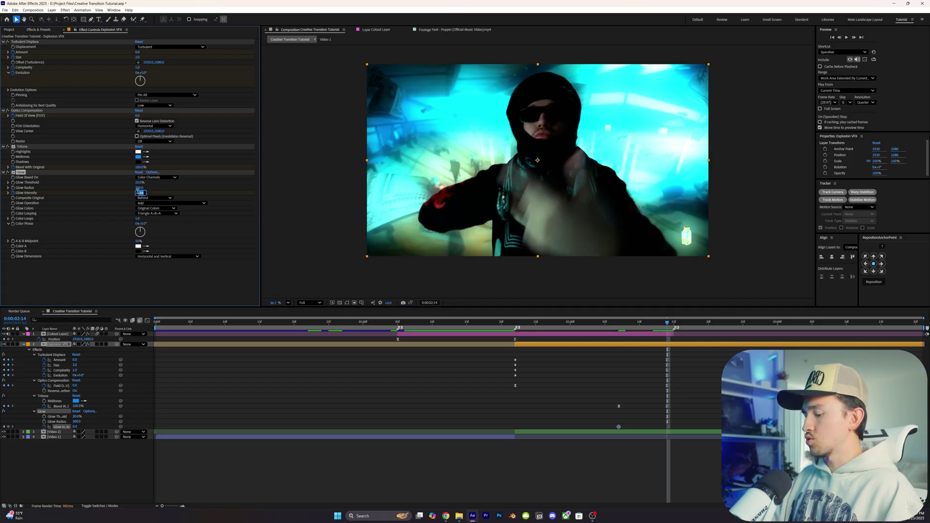
{"action": "type", "text": "0"}
{"action": "key", "text": "Return"}
{"action": "left_click_drag", "start_coordinate": [675, 424], "coordinate": [615, 429]}
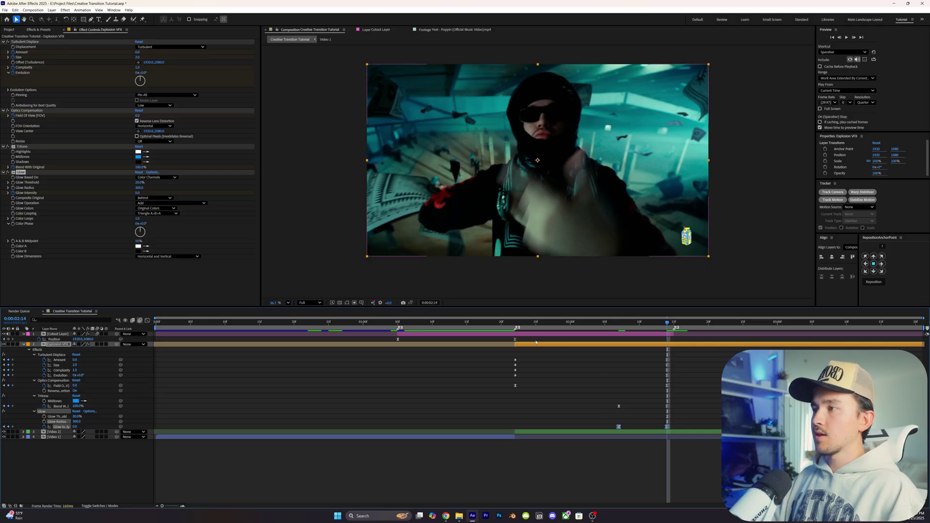
{"action": "left_click", "coordinate": [156, 324]}
{"action": "key", "text": "space"}
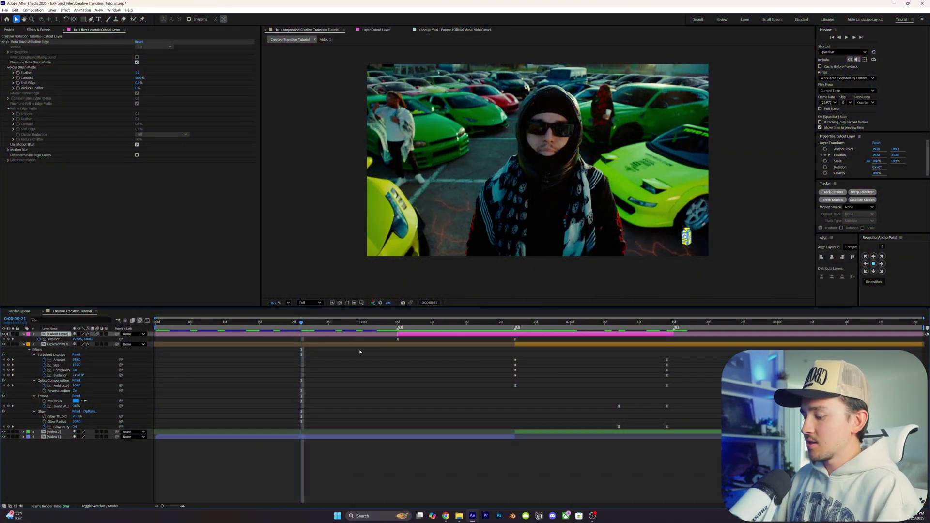
Step: Add a new top adjustment layer and apply the Shoota Shake 3 preset to it
{"action": "right_click", "coordinate": [450, 481]}
{"action": "mouse_move", "coordinate": [509, 405]}
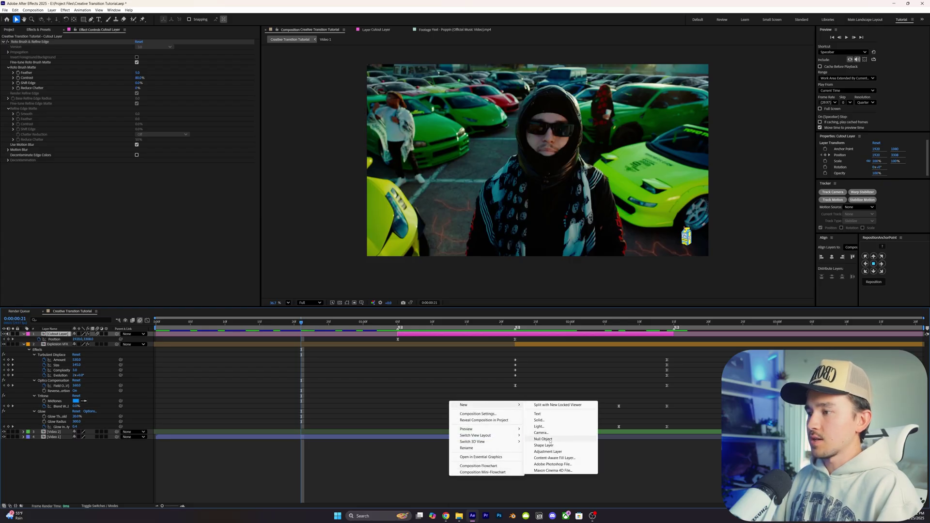
{"action": "left_click", "coordinate": [549, 451]}
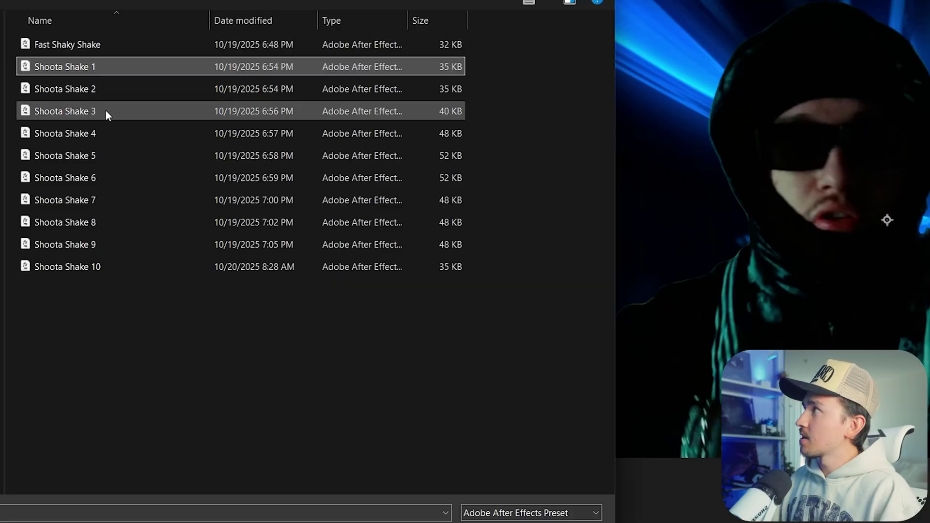
{"action": "double_click", "coordinate": [105, 110]}
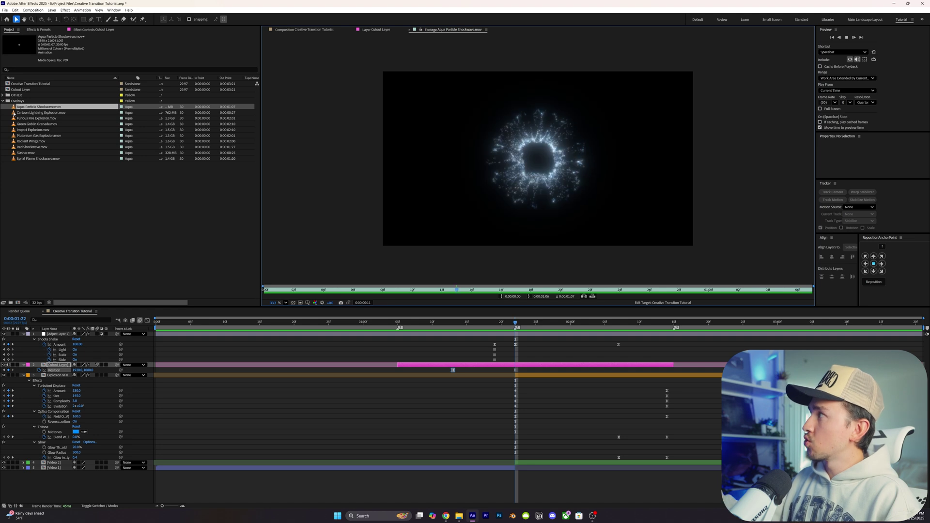
Step: Preview the explosion clips, then add Plutonium Gas Explosion.mov as a layer starting at 0:00:01:22
{"action": "double_click", "coordinate": [13, 113]}
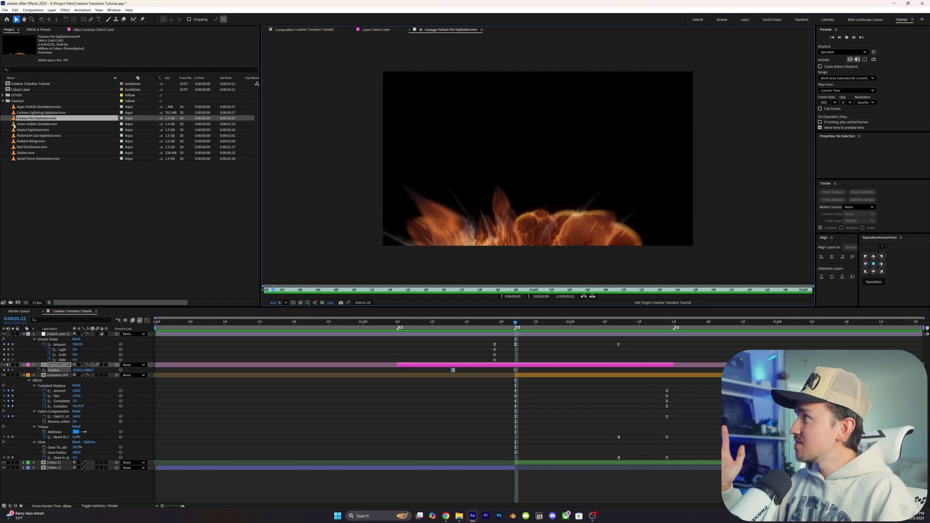
{"action": "double_click", "coordinate": [14, 124]}
{"action": "left_click", "coordinate": [39, 135]}
{"action": "left_click", "coordinate": [350, 322]}
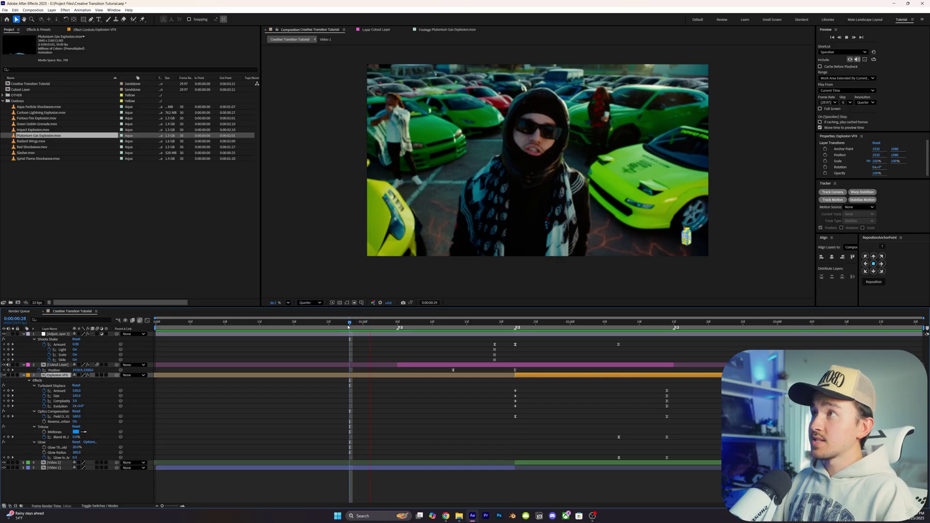
{"action": "left_click", "coordinate": [516, 323]}
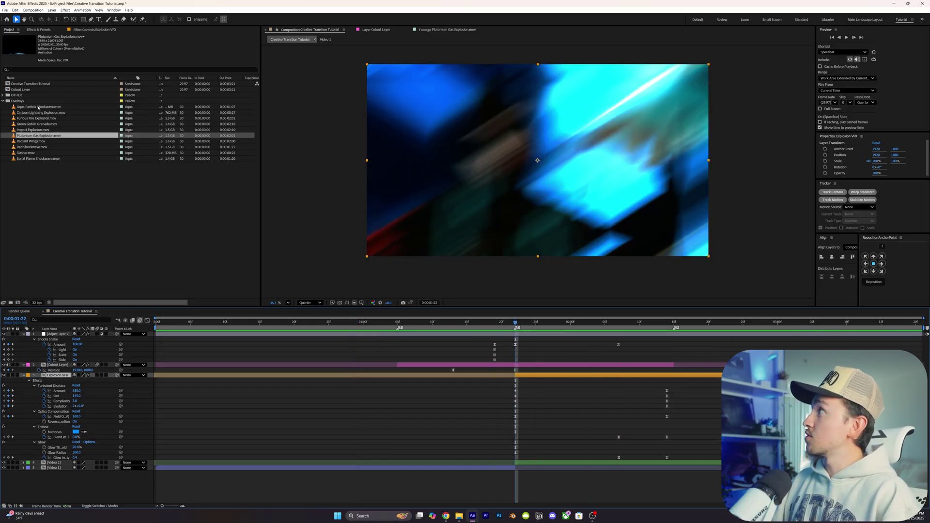
{"action": "left_click_drag", "start_coordinate": [34, 137], "coordinate": [526, 376]}
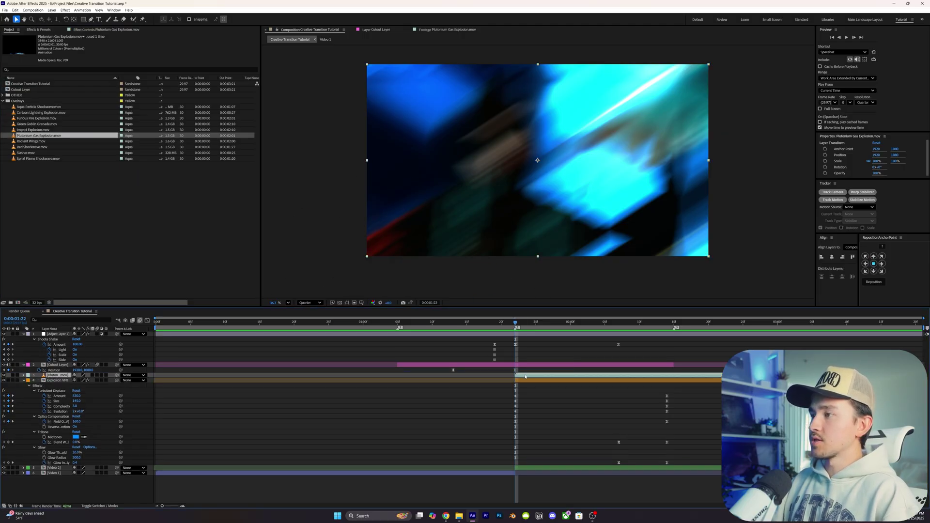